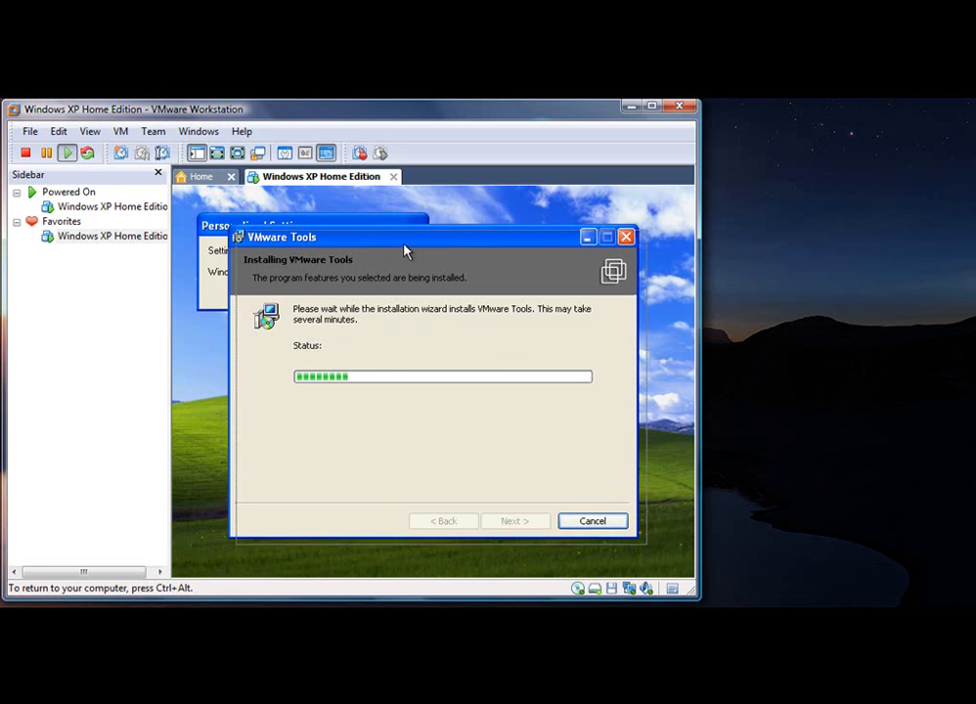
pyautogui.moveTo(399, 245); pyautogui.dragTo(402, 245)
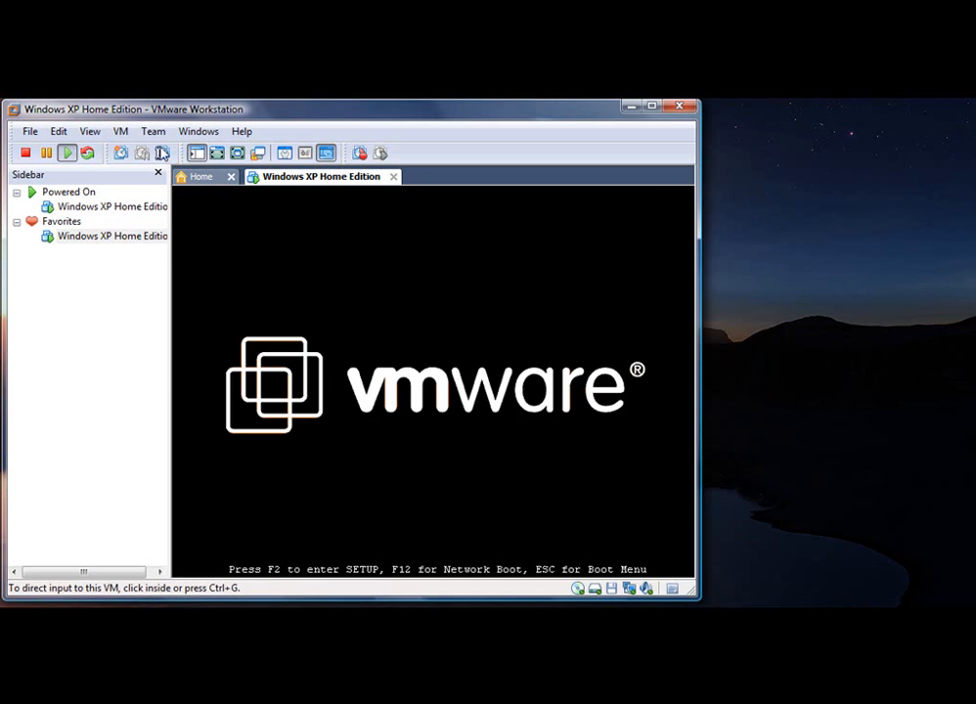
pyautogui.click(309, 208)
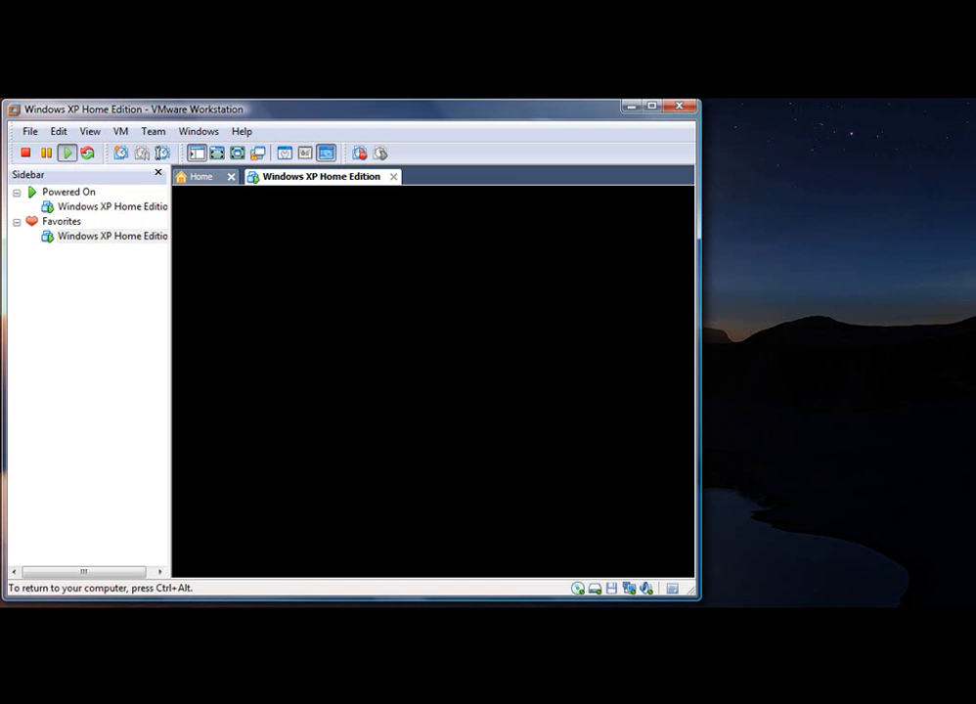
pyautogui.hotkey('ctrl', 'alt')
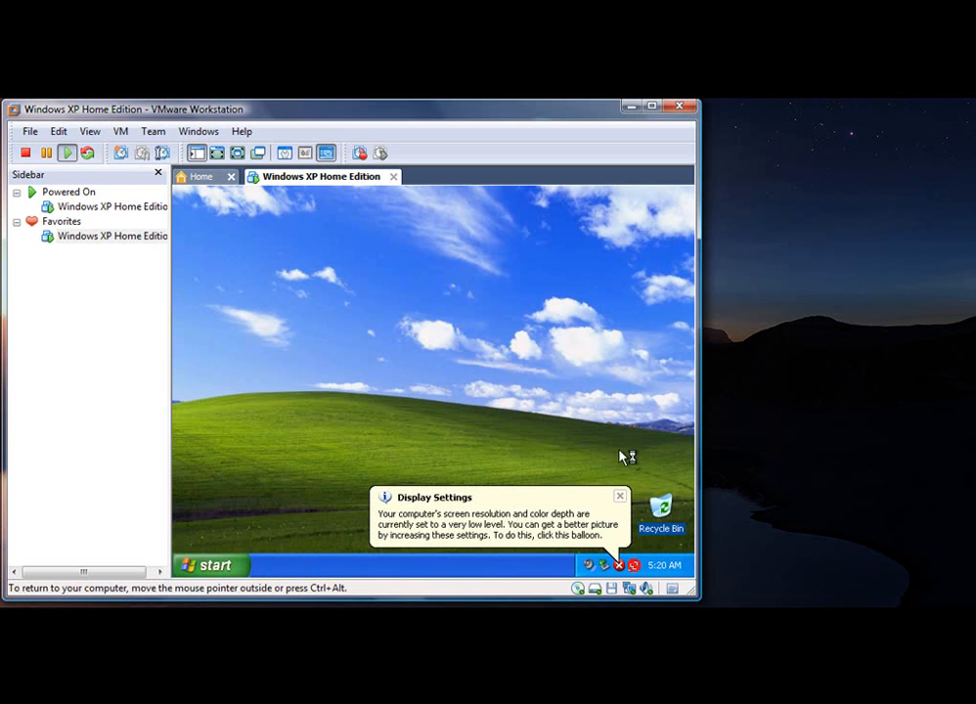
# - Dismiss the display settings, Windows XP tour and antivirus risk notifications on the guest desktop
pyautogui.click(619, 496)
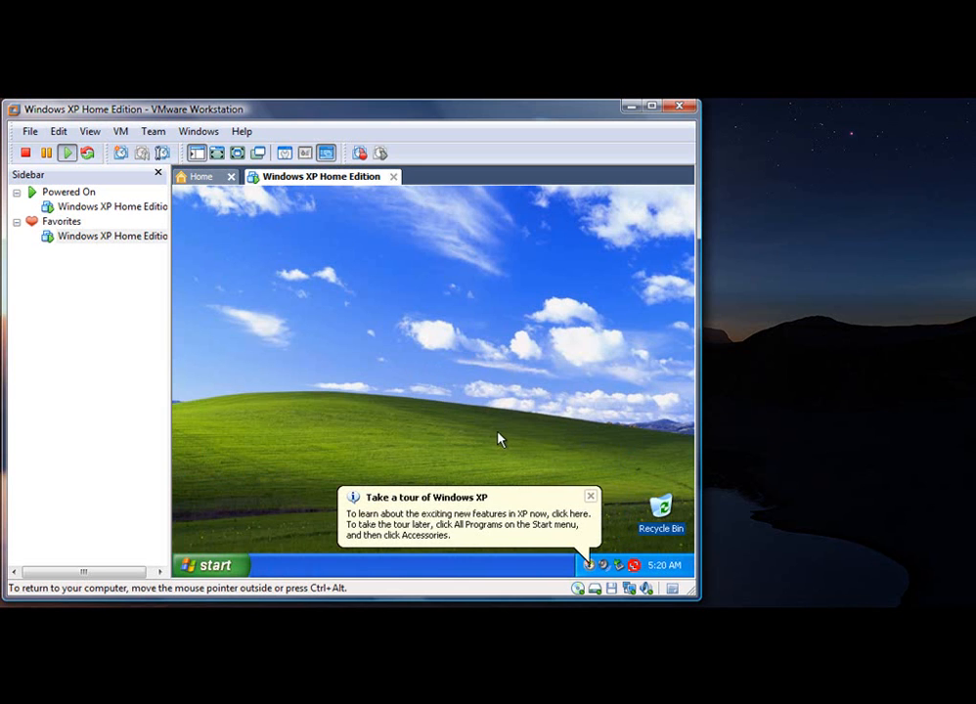
pyautogui.click(591, 496)
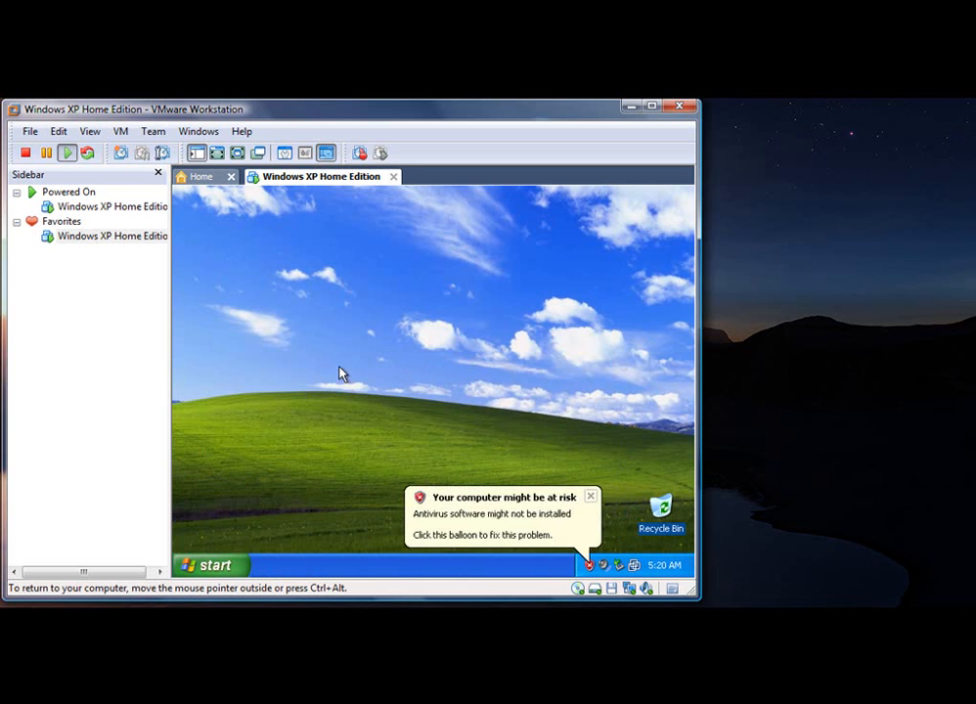
pyautogui.click(590, 496)
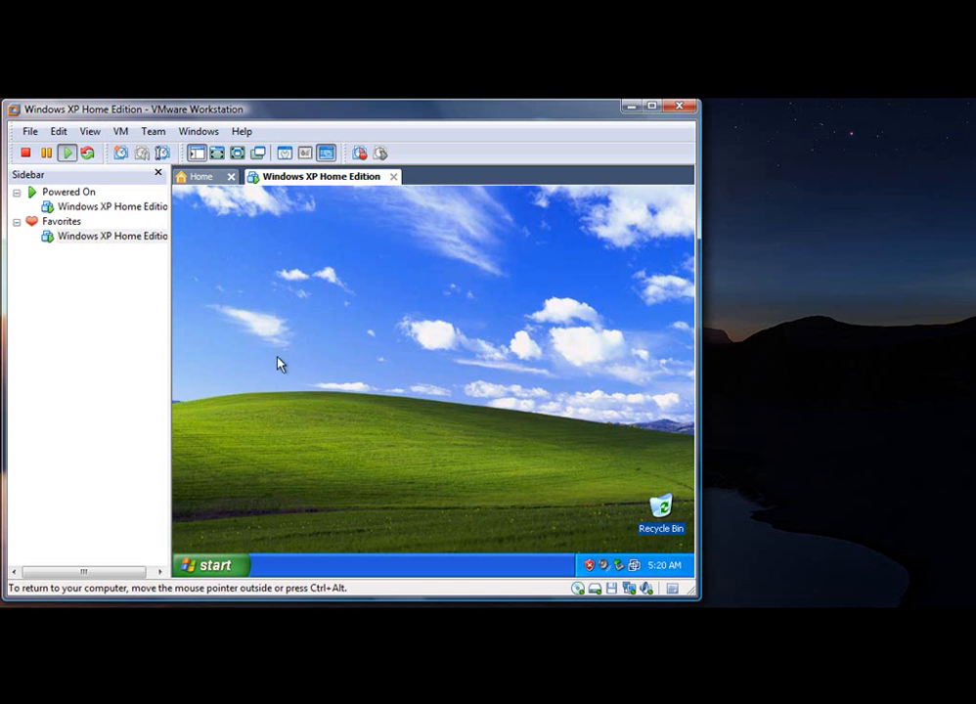
pyautogui.click(124, 135)
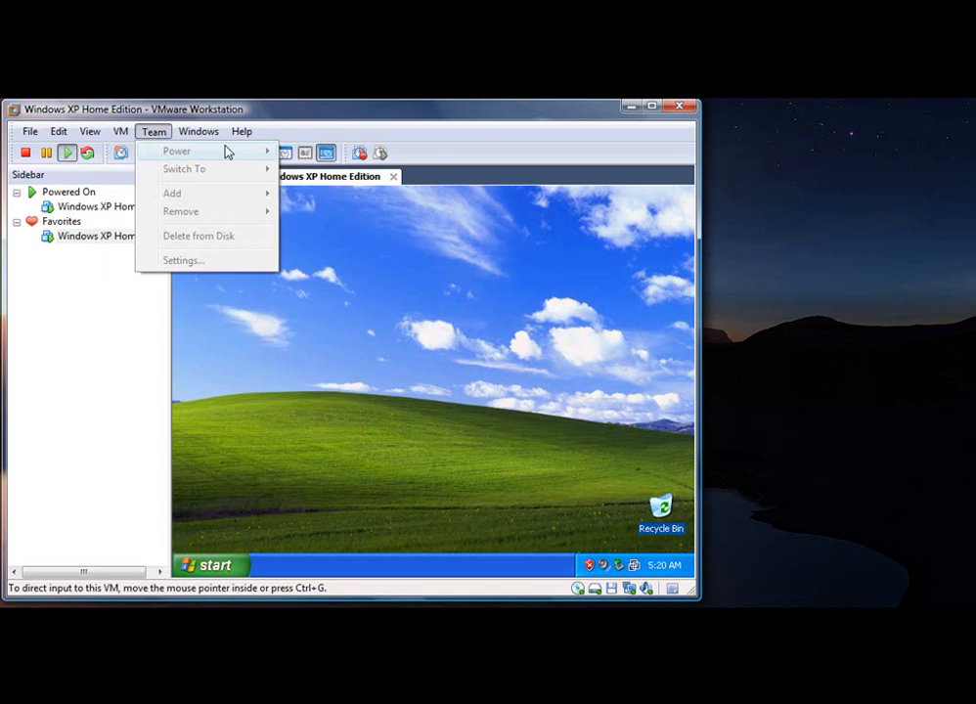
pyautogui.click(340, 115)
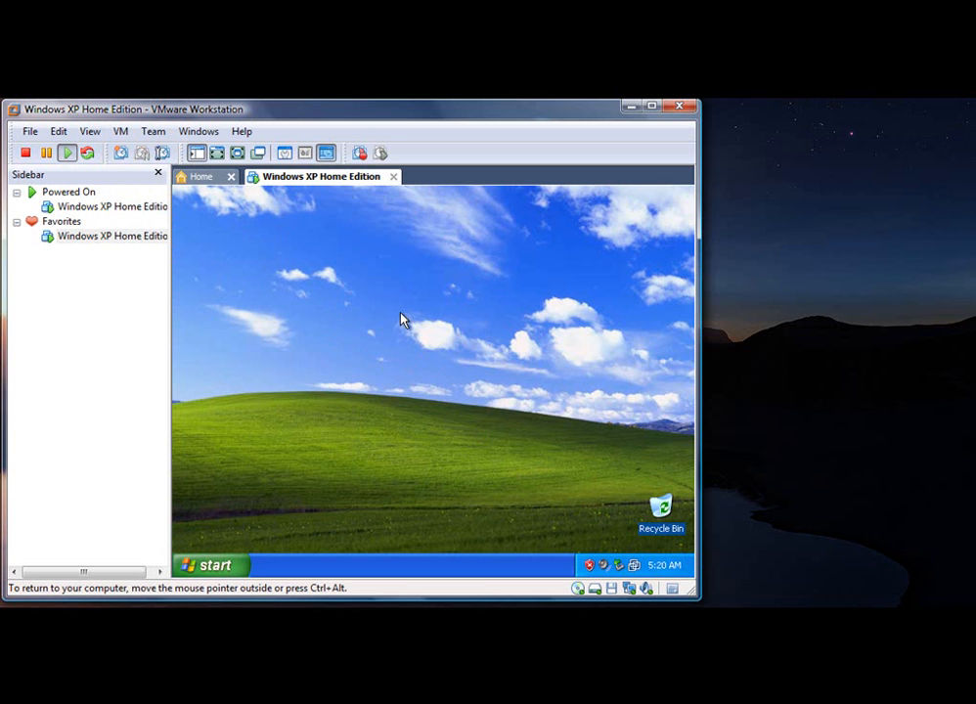
pyautogui.moveTo(486, 381); pyautogui.dragTo(501, 382)
pyautogui.click(213, 563)
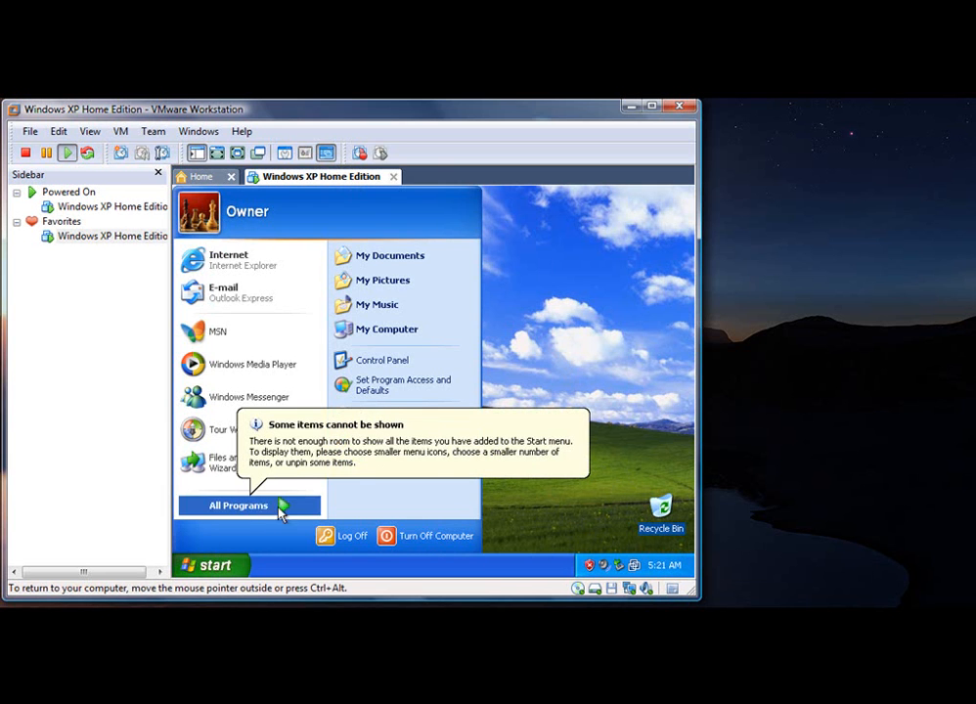
pyautogui.click(575, 352)
# - Open the screen resolution settings in the guest desktop's display properties
pyautogui.rightClick(533, 354)
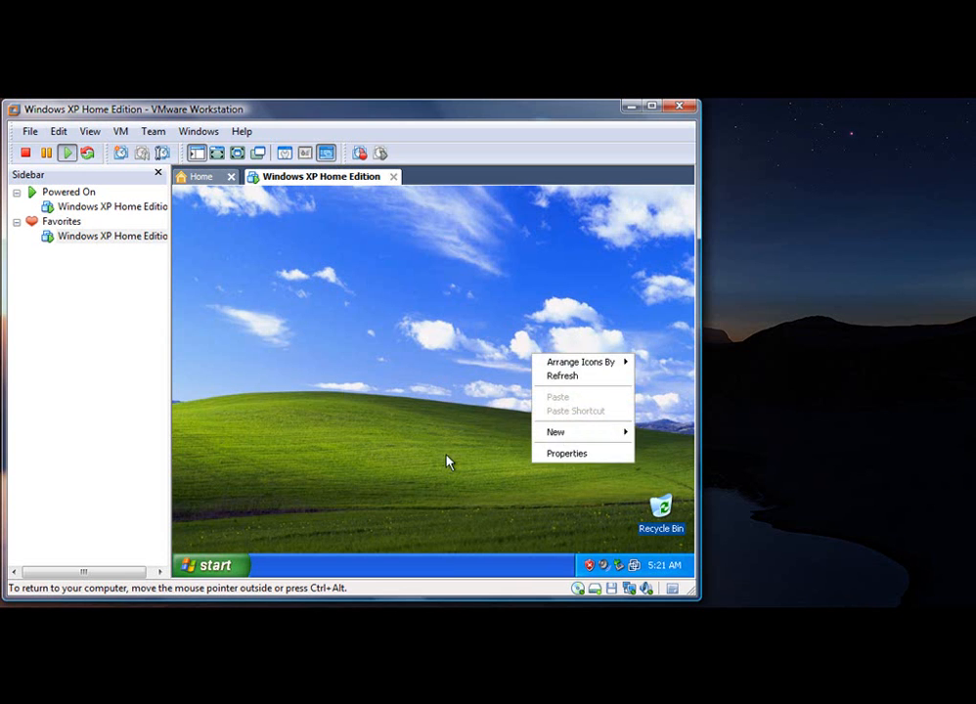
pyautogui.click(559, 454)
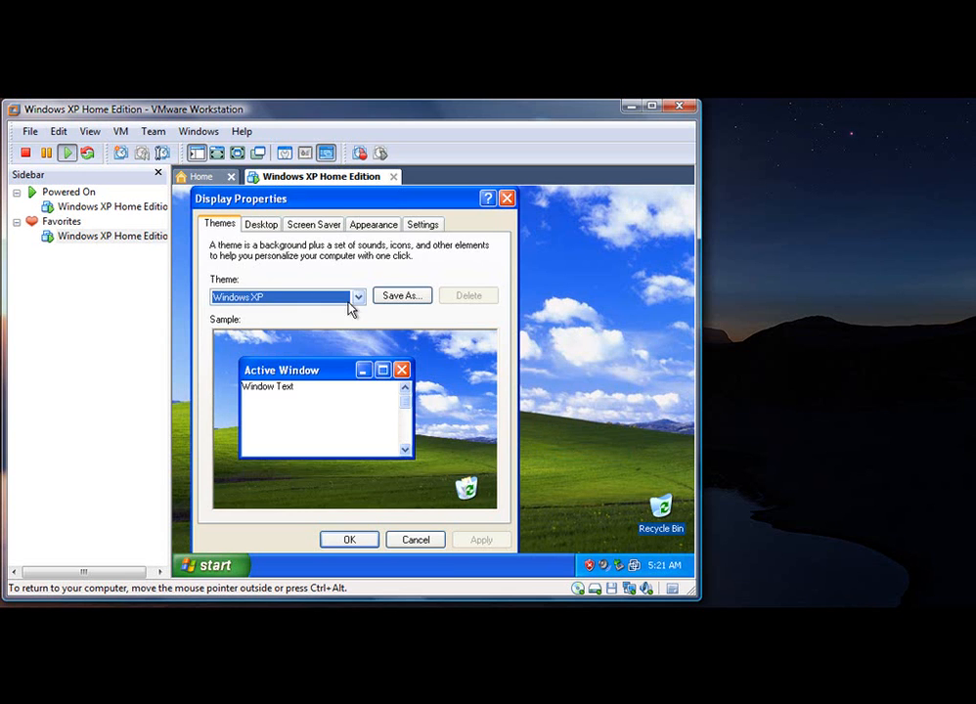
pyautogui.click(423, 224)
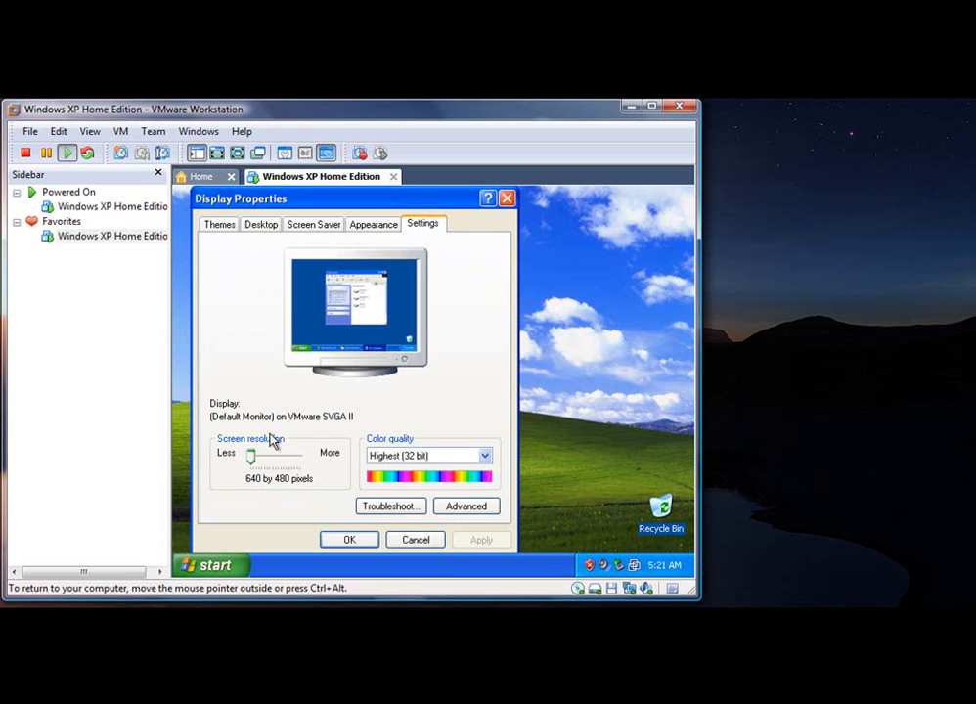
# - Try a screen resolution of 1024 by 768 pixels for the guest desktop, declining to keep it
pyautogui.moveTo(253, 461); pyautogui.dragTo(260, 462)
pyautogui.click(484, 541)
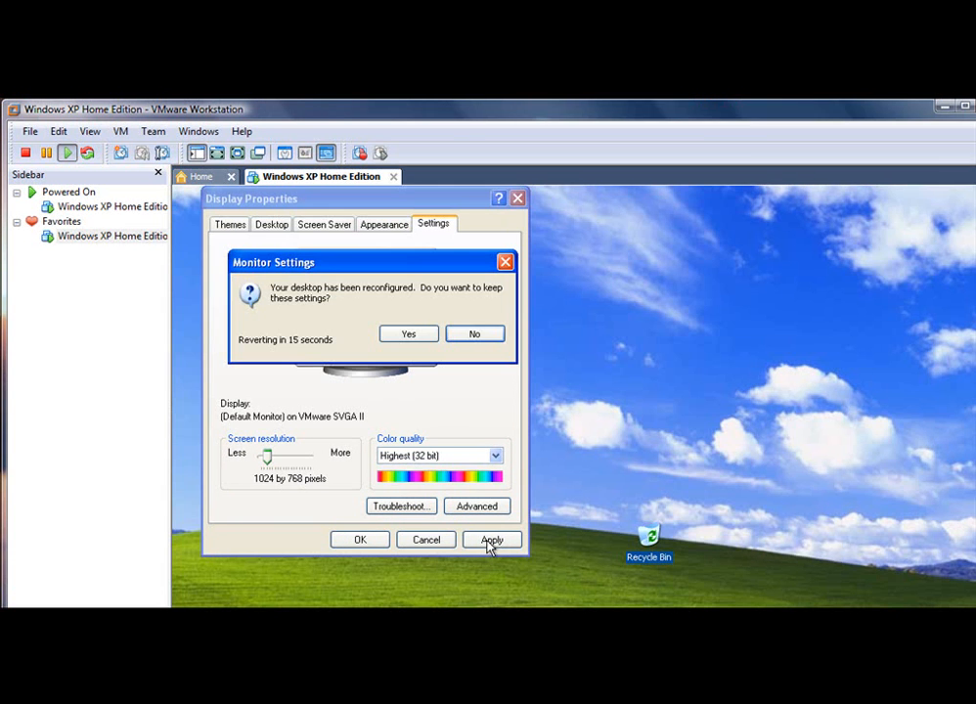
pyautogui.click(465, 336)
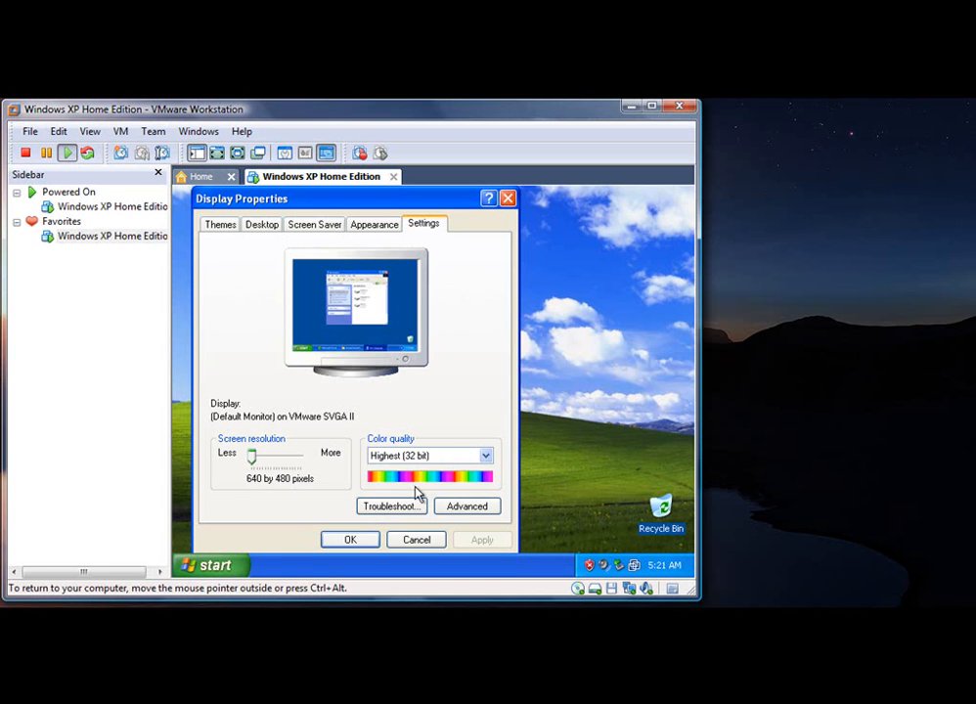
# - Set the guest's screen resolution to 800 by 600 pixels, keep the new setting and close the display properties
pyautogui.moveTo(253, 460); pyautogui.dragTo(256, 461)
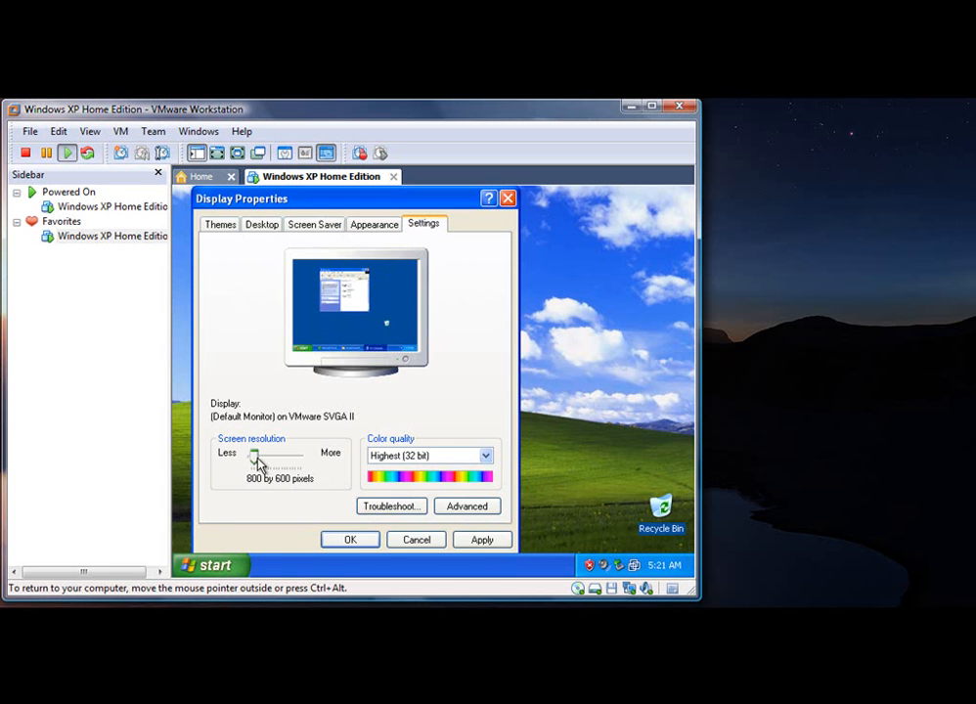
pyautogui.click(482, 541)
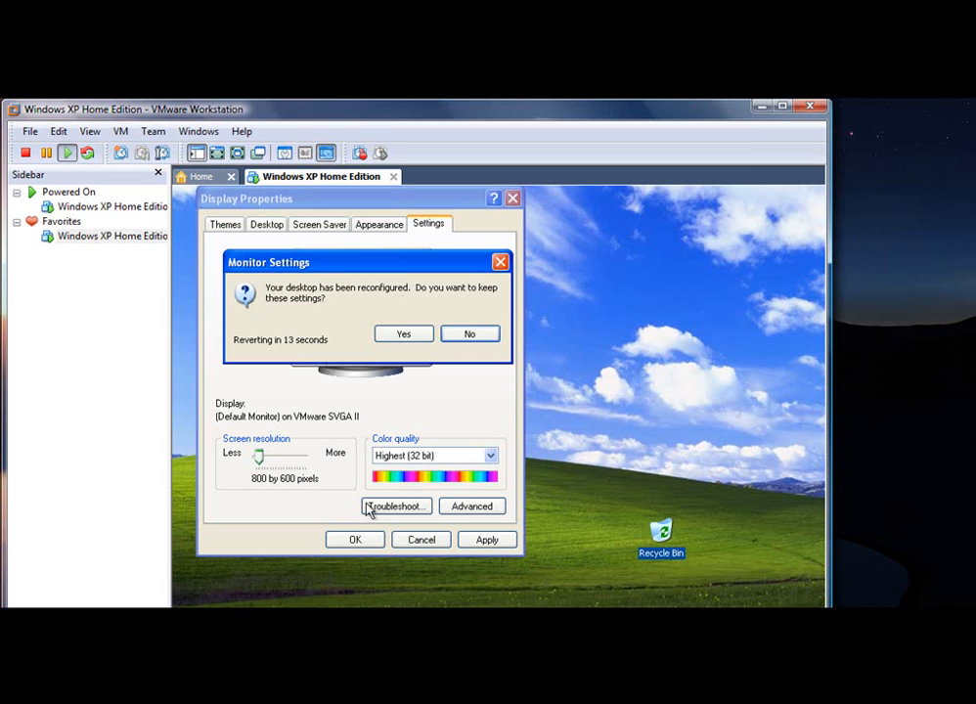
pyautogui.click(409, 335)
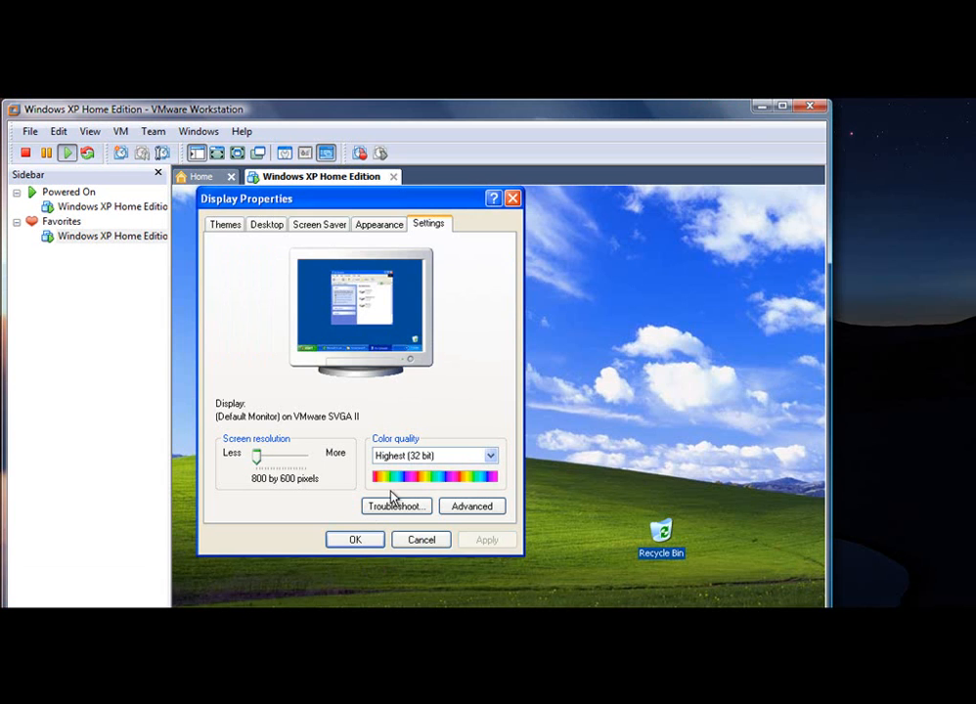
pyautogui.click(360, 543)
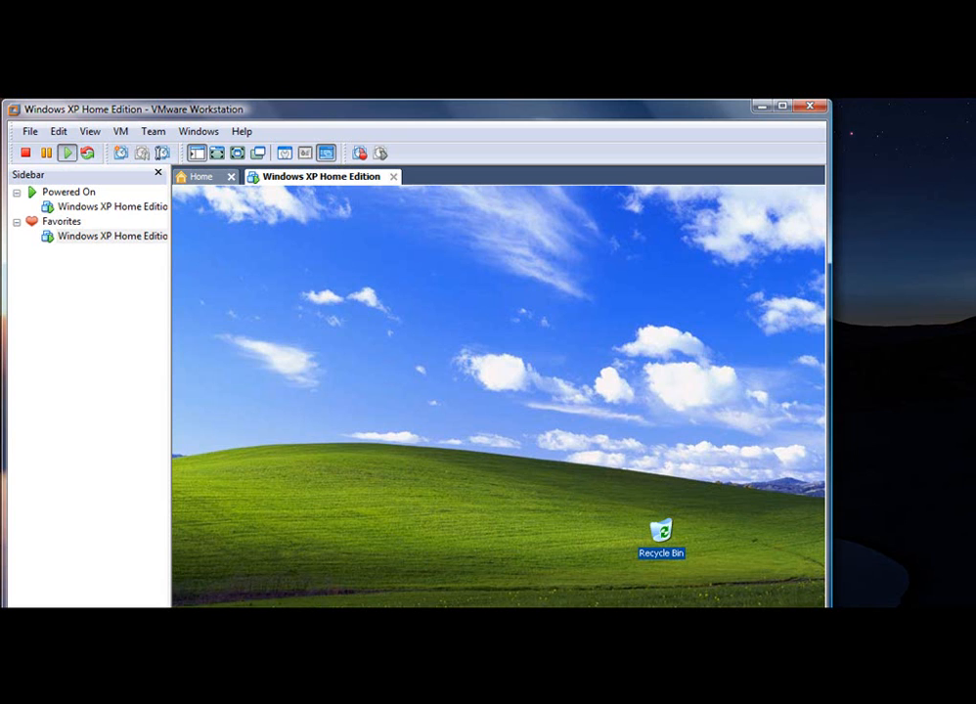
# - Dismiss the Windows activation reminder on the guest desktop
pyautogui.click(963, 533)
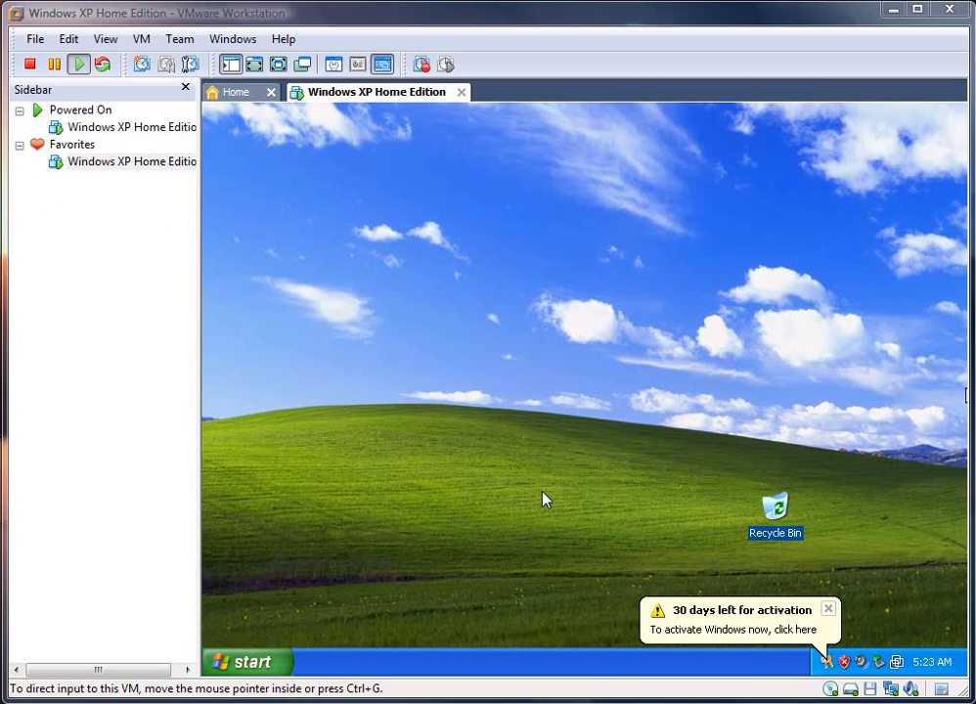
pyautogui.click(545, 499)
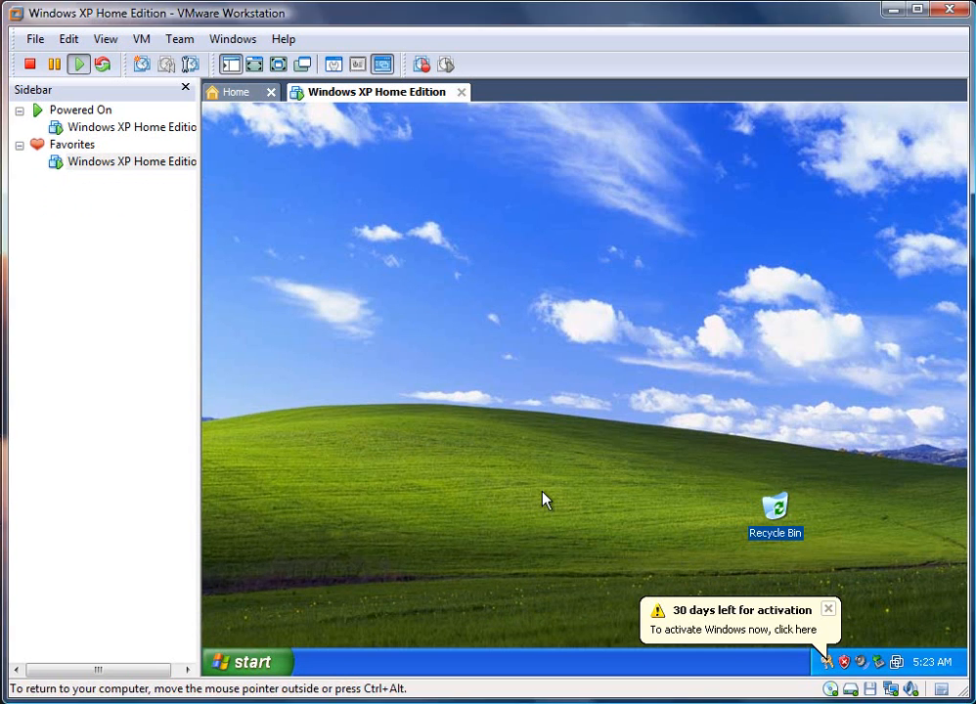
pyautogui.click(828, 611)
pyautogui.click(778, 510)
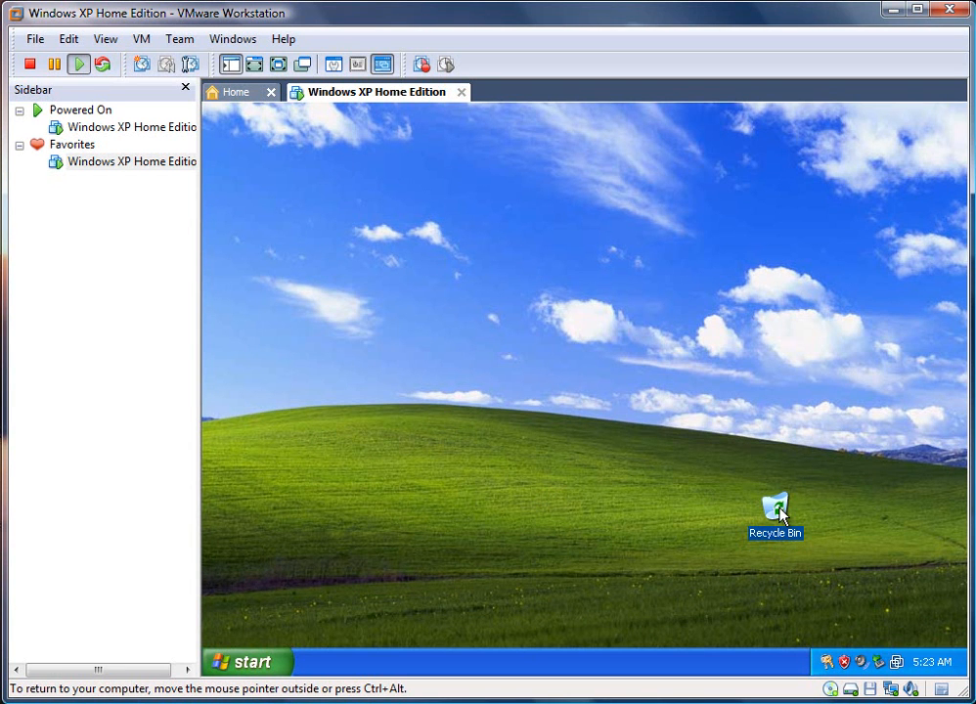
# - Start Windows activation in the guest and choose to activate over the Internet now
pyautogui.click(827, 665)
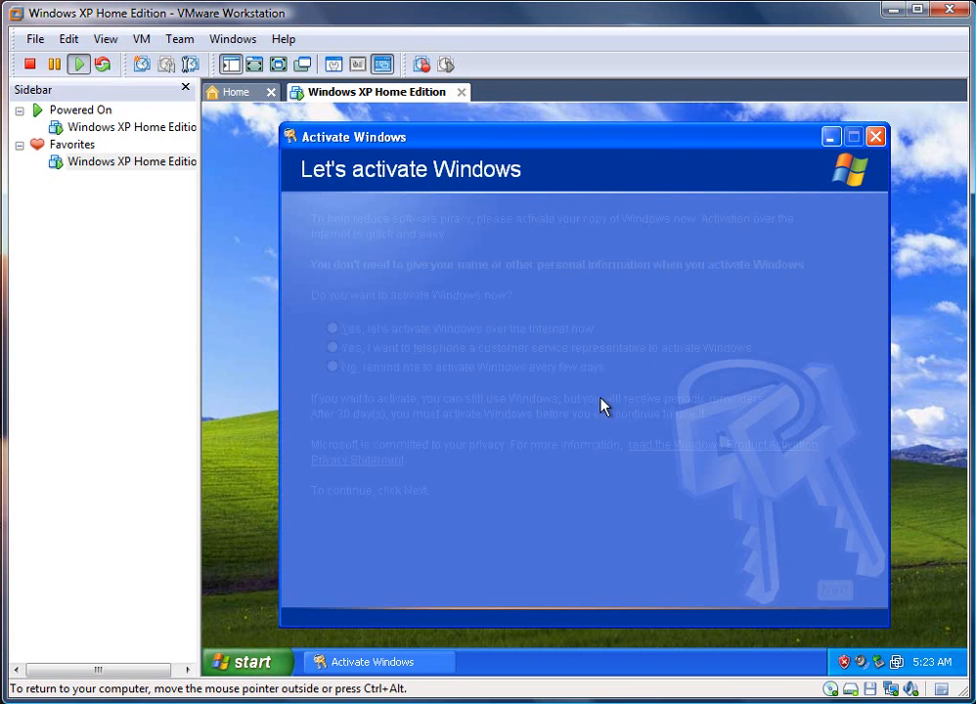
pyautogui.click(384, 333)
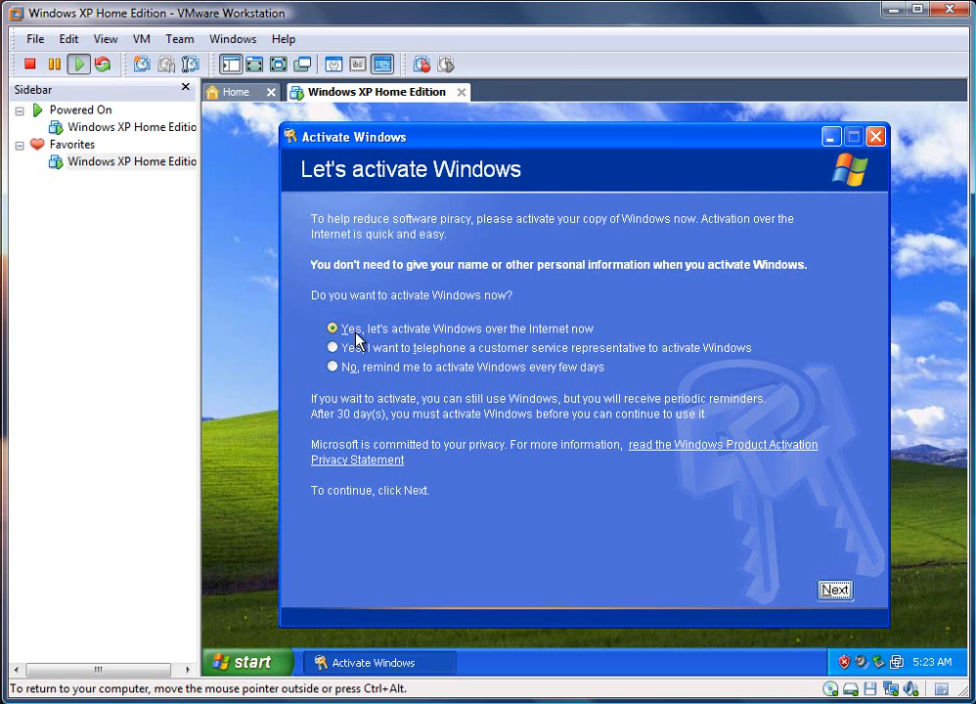
pyautogui.click(833, 591)
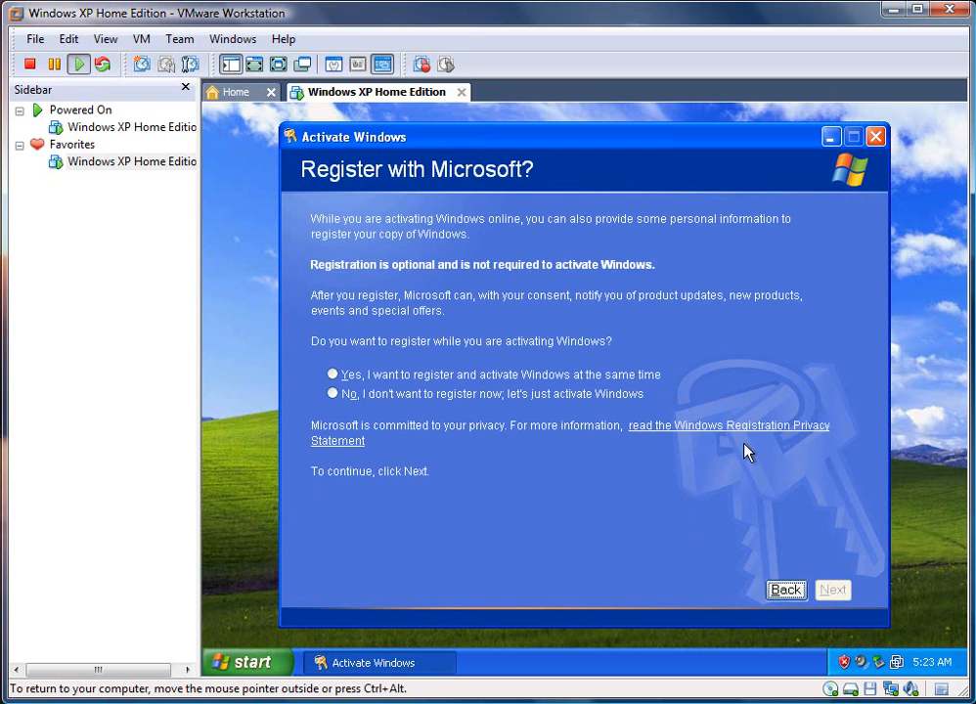
# - Choose to register while activating Windows, skip the registration data form and finish the activation wizard
pyautogui.click(477, 376)
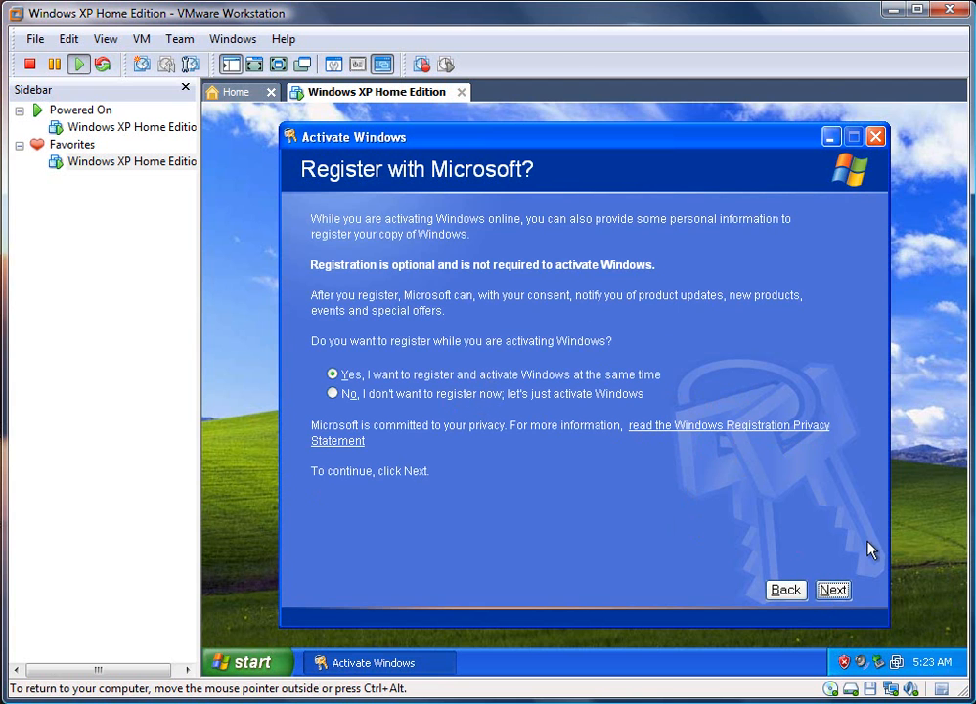
pyautogui.click(840, 591)
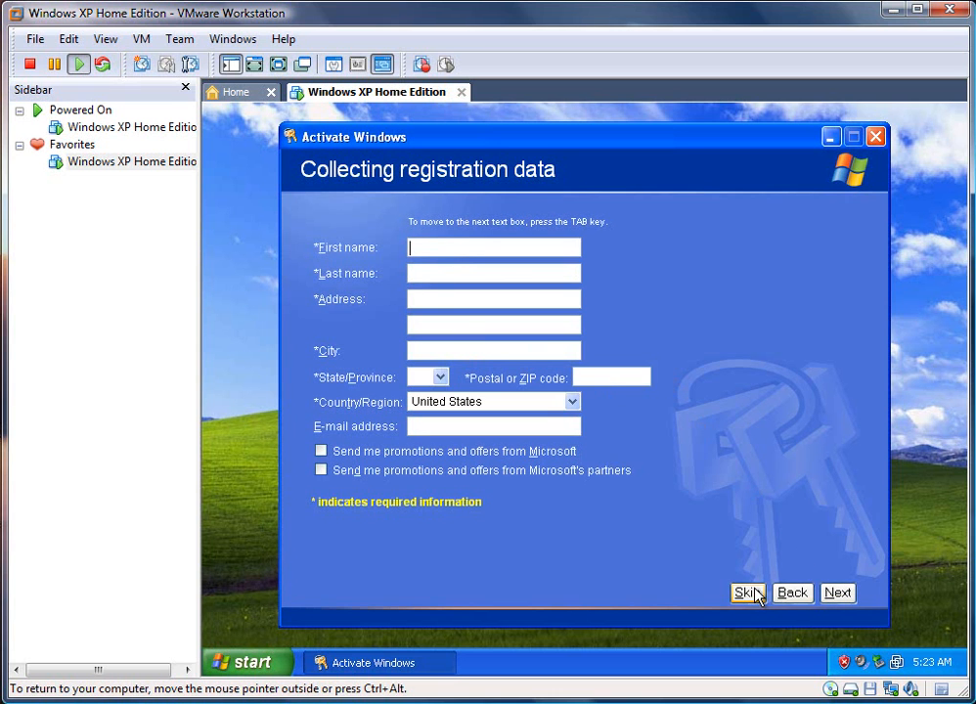
pyautogui.click(747, 594)
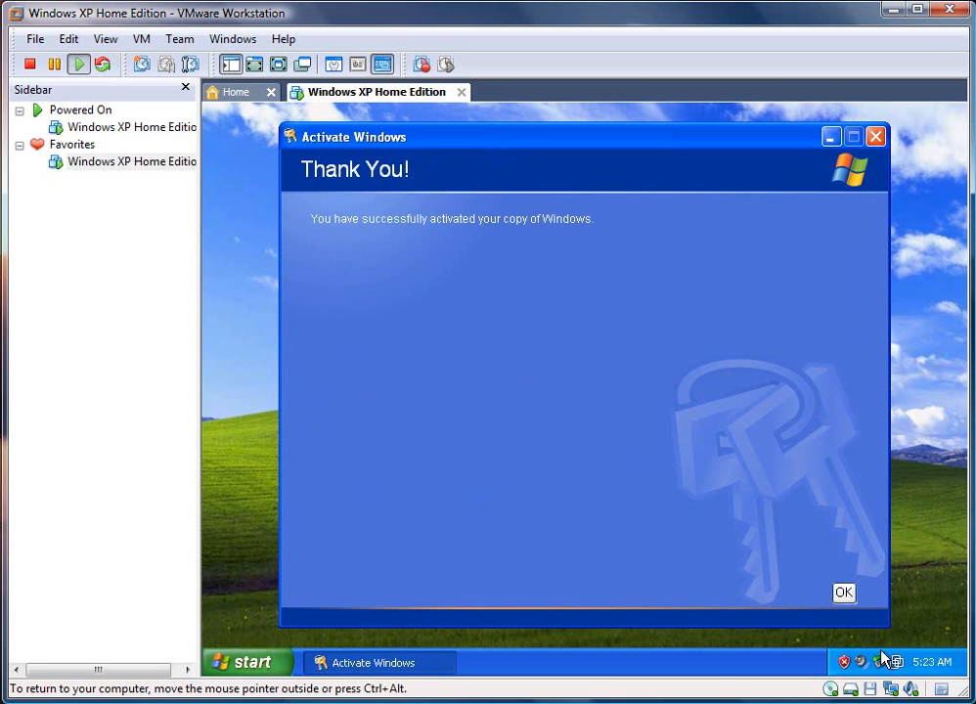
pyautogui.click(844, 593)
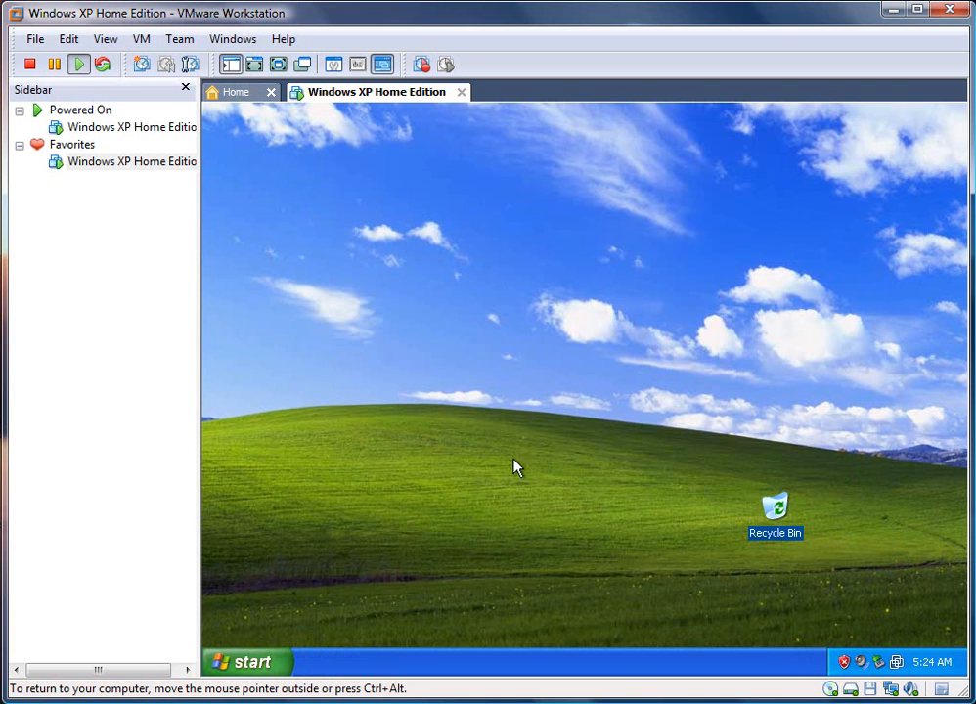
# - Add an Internet shortcut to the guest desktop's upper-left corner and place the Recycle Bin directly below it
pyautogui.click(262, 662)
pyautogui.moveTo(247, 271); pyautogui.dragTo(249, 137)
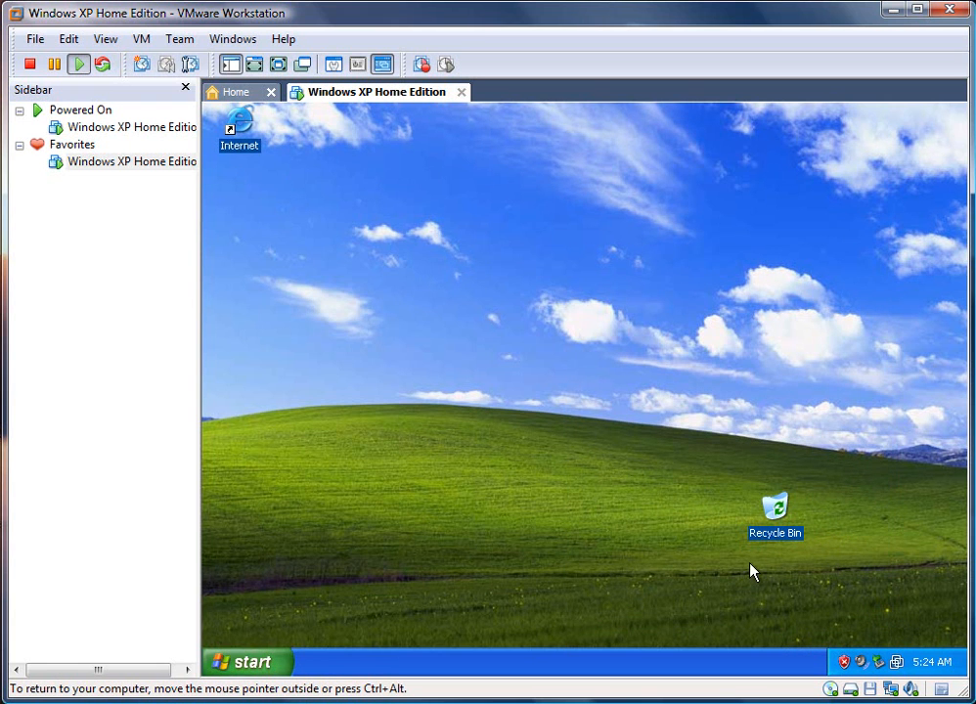
pyautogui.click(782, 524)
pyautogui.moveTo(247, 269); pyautogui.dragTo(247, 197)
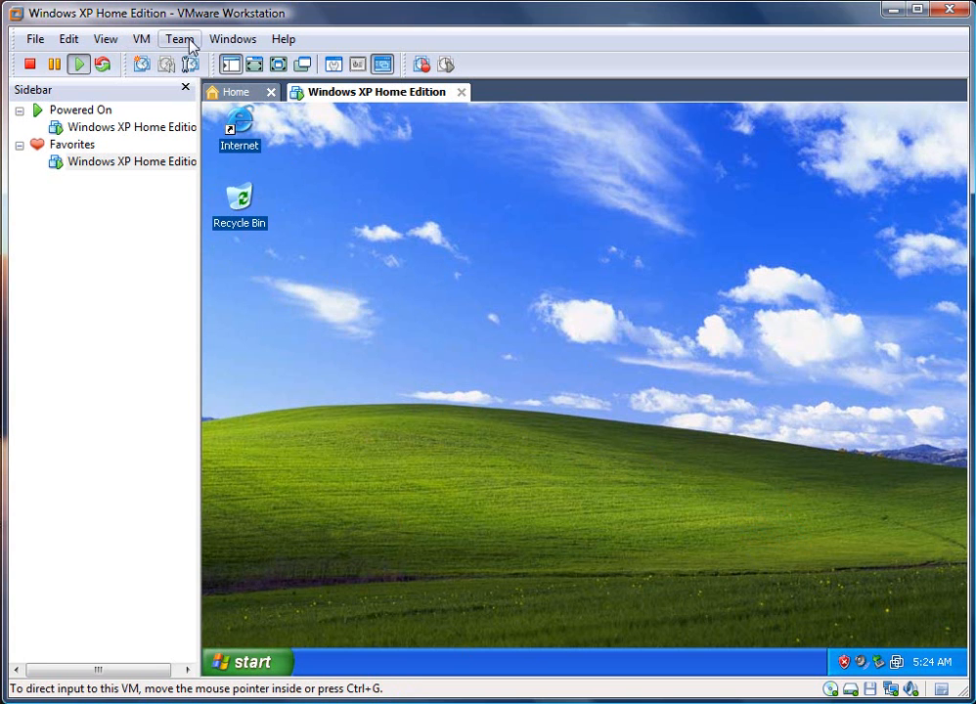
# - Take a snapshot of the Windows XP Home Edition virtual machine named "Clean No Antivirus"
pyautogui.click(147, 42)
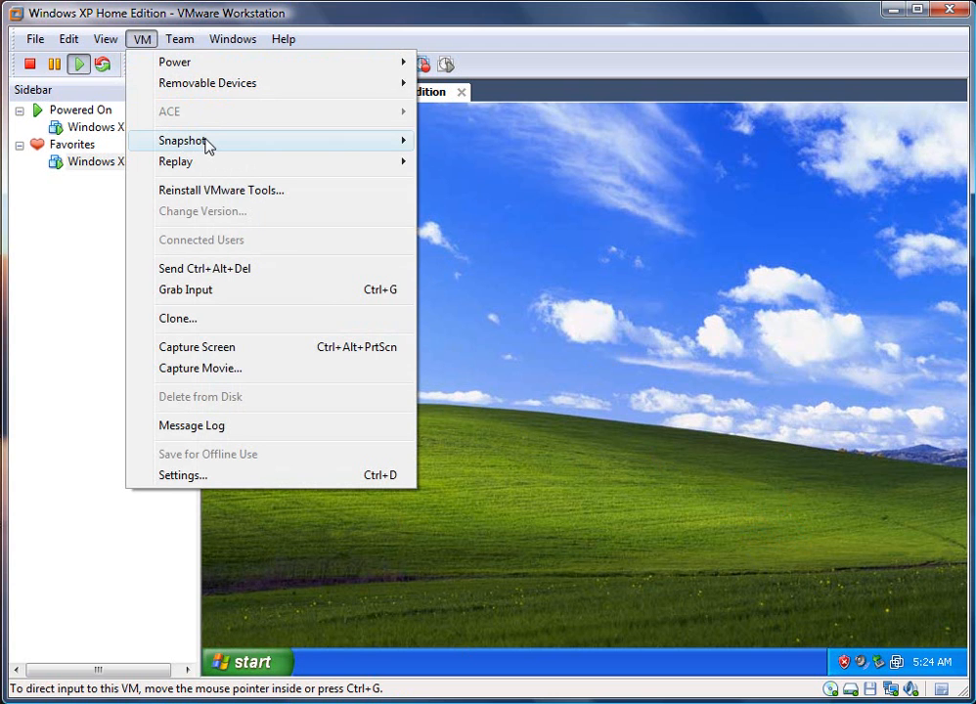
pyautogui.moveTo(208, 146)
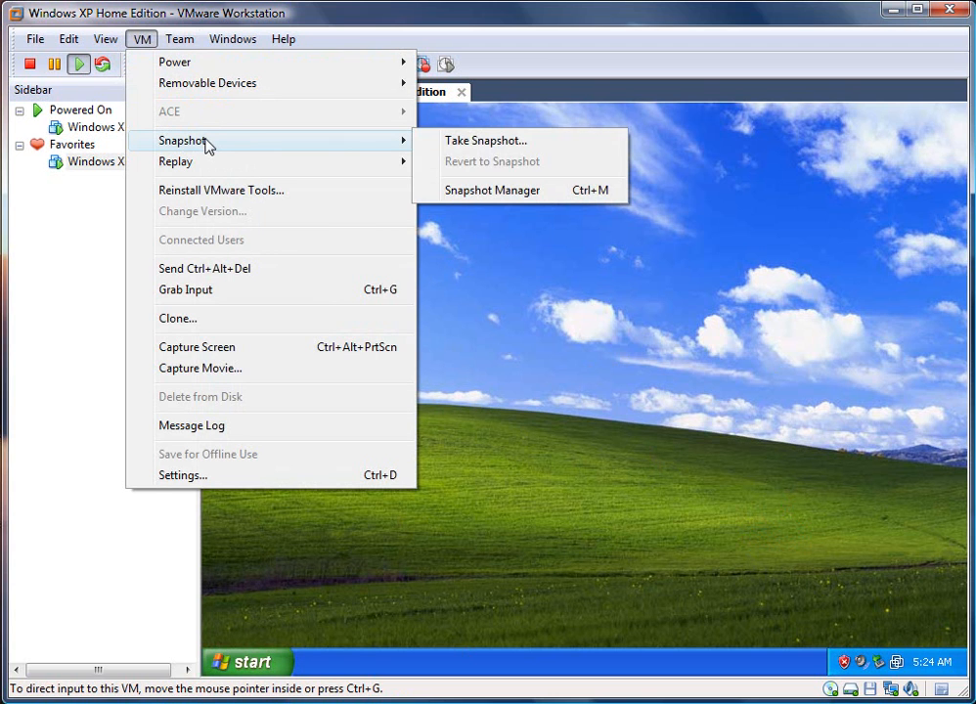
pyautogui.click(486, 142)
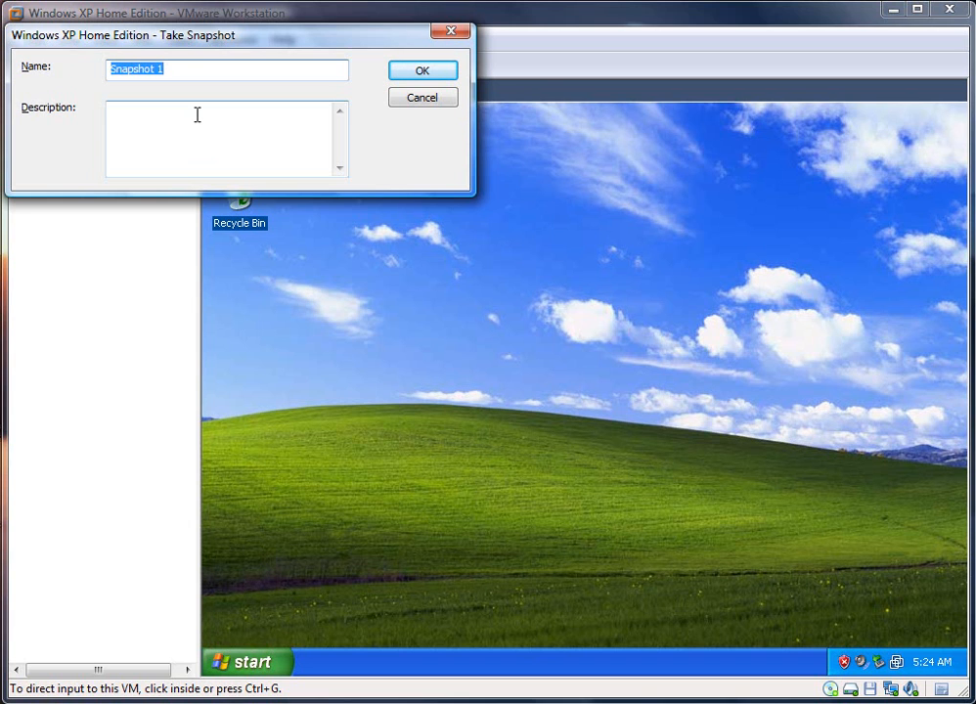
pyautogui.write('Clean No Antiviru')
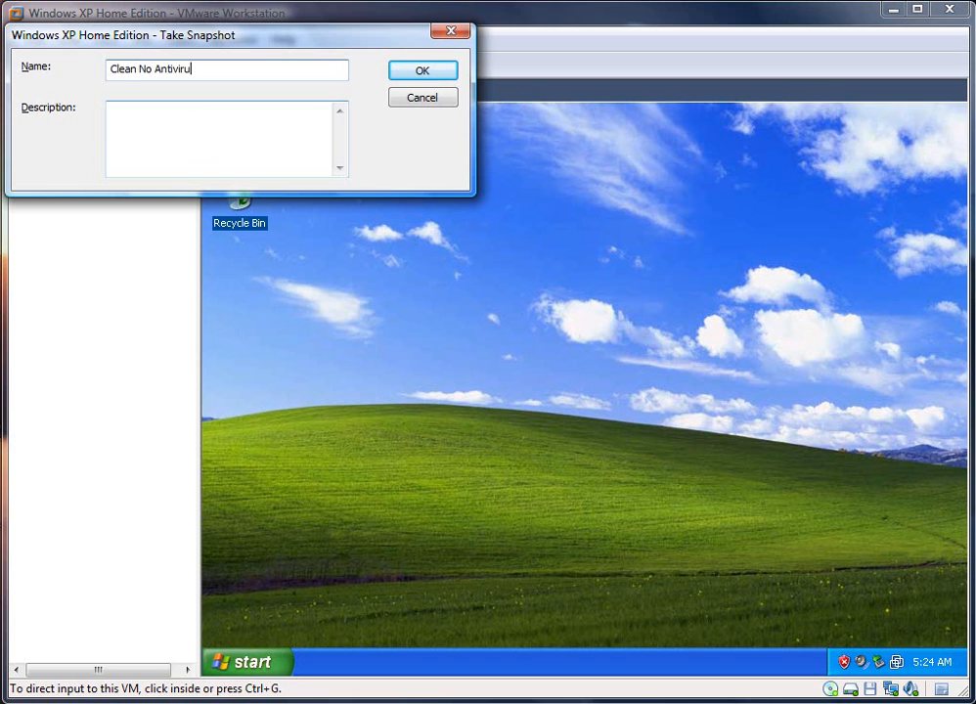
pyautogui.write('s')
pyautogui.click(189, 129)
pyautogui.click(423, 73)
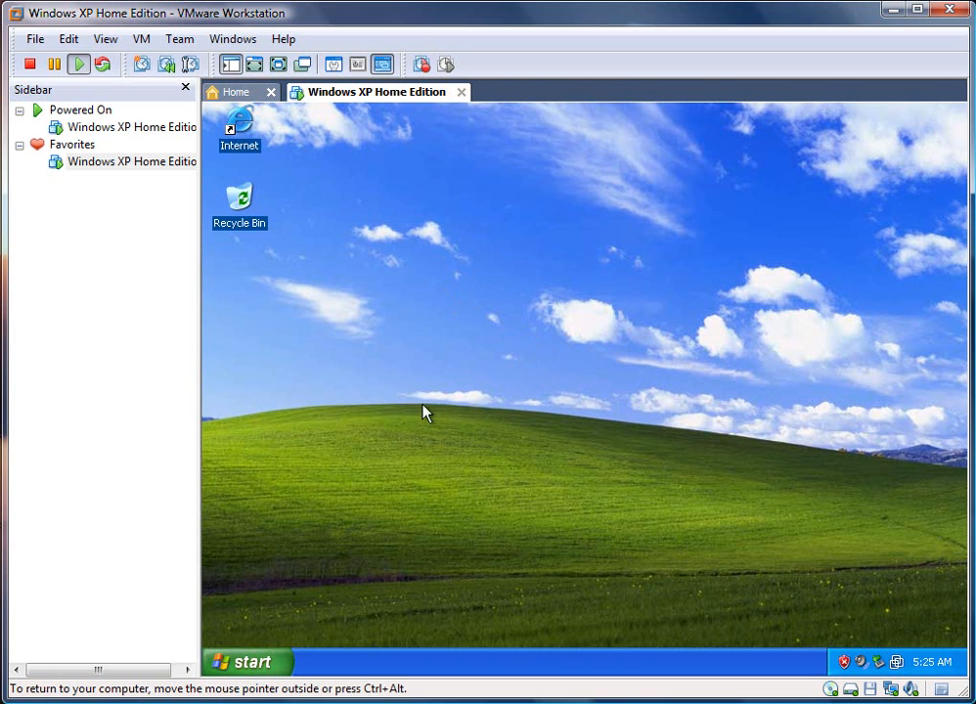
# - Open the Internet shortcut on the guest desktop and go to malwaredatabase.com
pyautogui.doubleClick(244, 124)
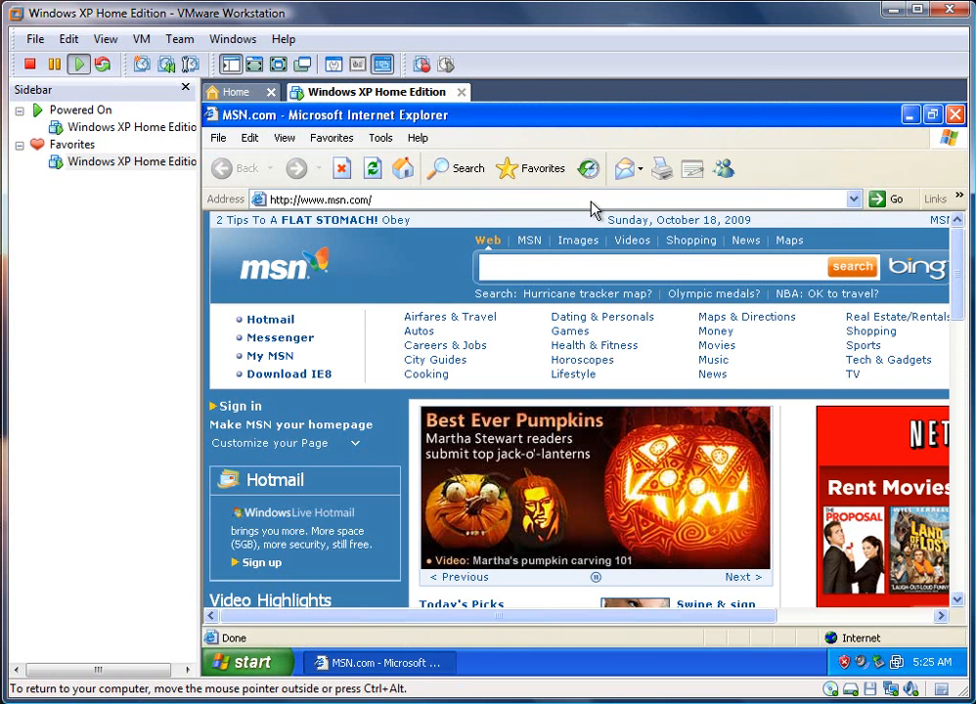
pyautogui.click(591, 202)
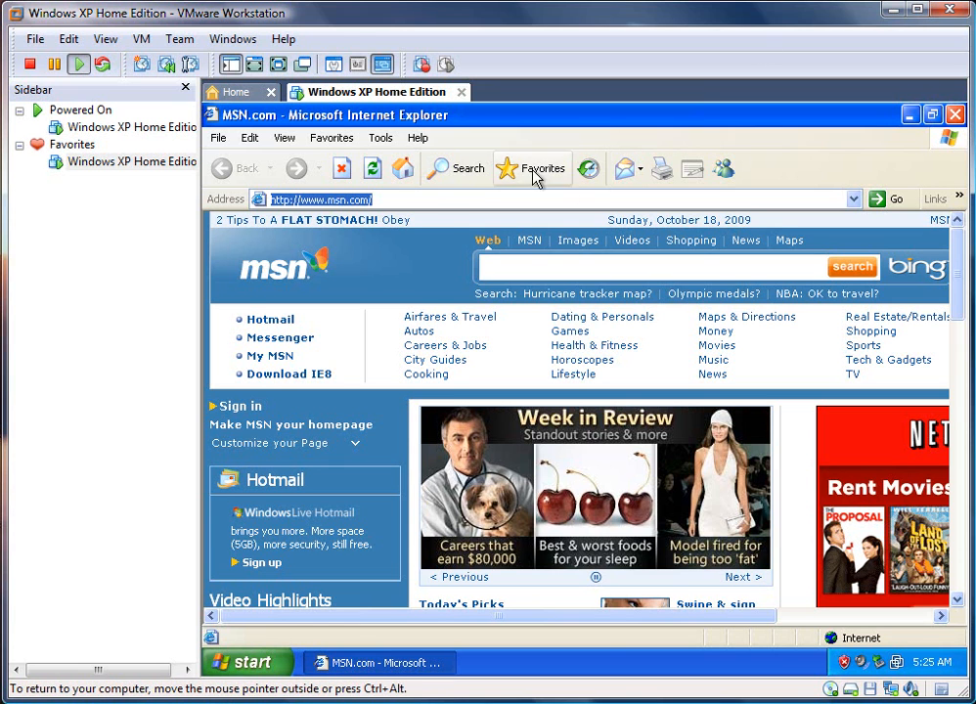
pyautogui.click(435, 196)
pyautogui.press('Return')
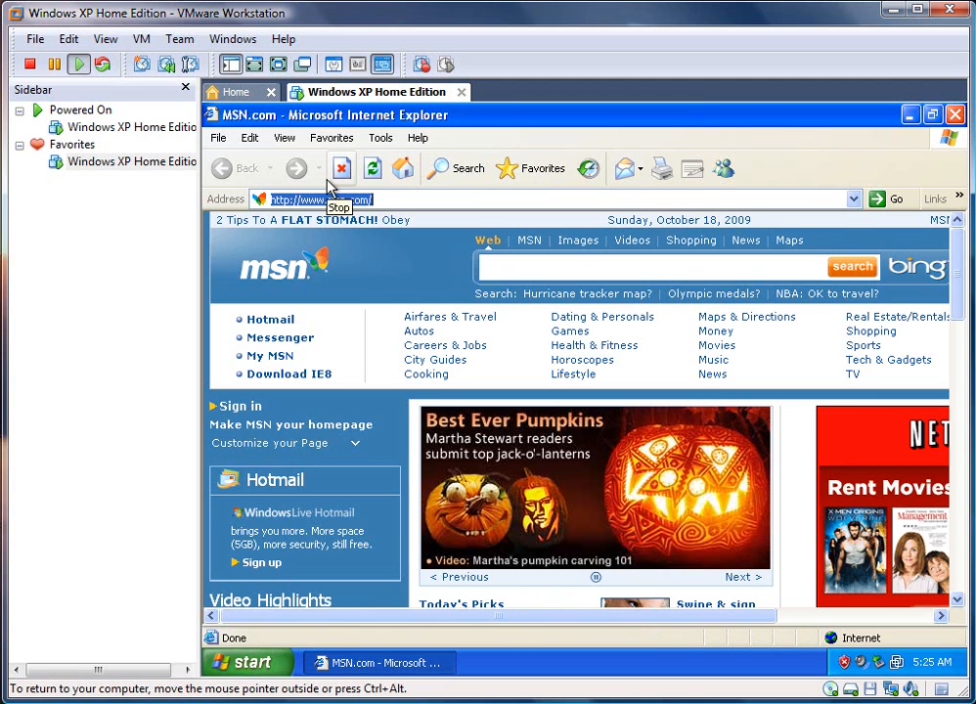
pyautogui.write('malwaredatabase.com')
pyautogui.press('Return')
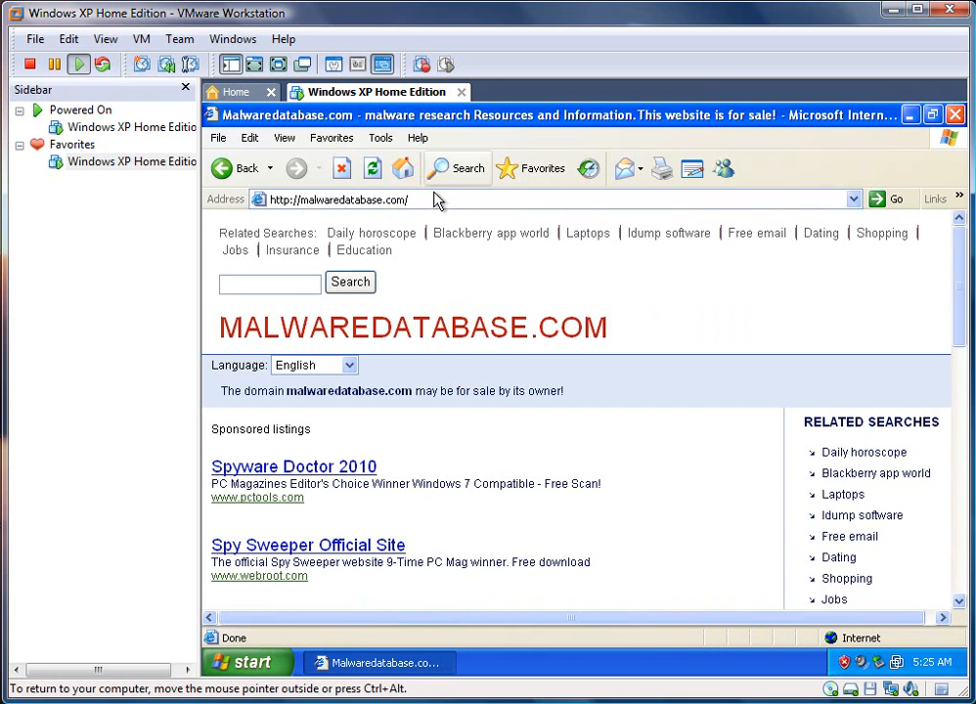
# - Go to malwaredomainlist.com in the guest browser and look through its Recent Updates list of domains
pyautogui.click(431, 199)
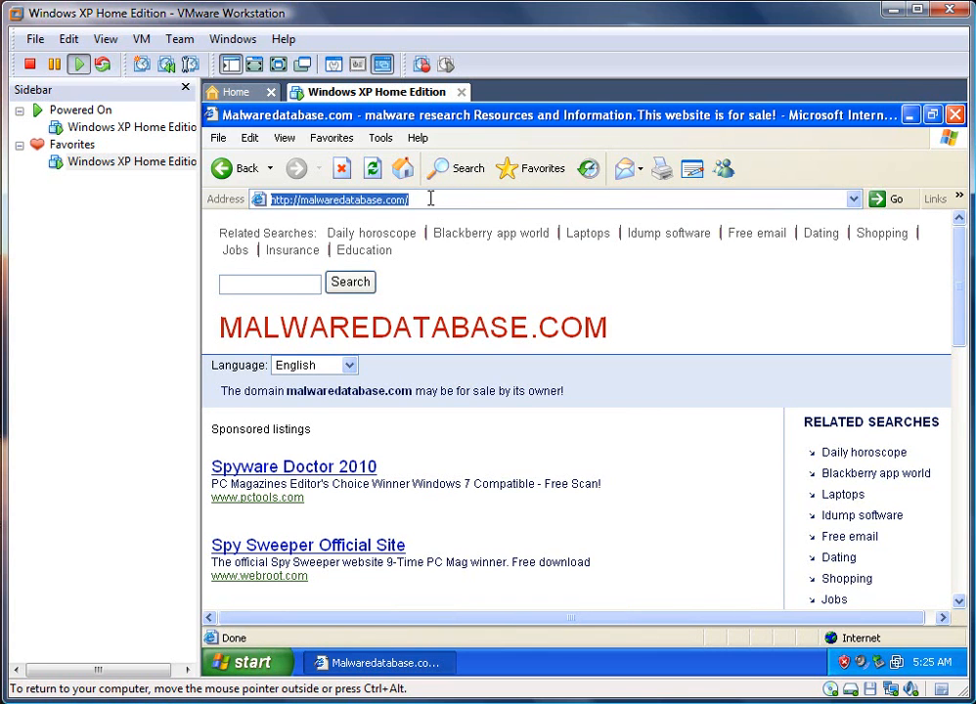
pyautogui.write('malware')
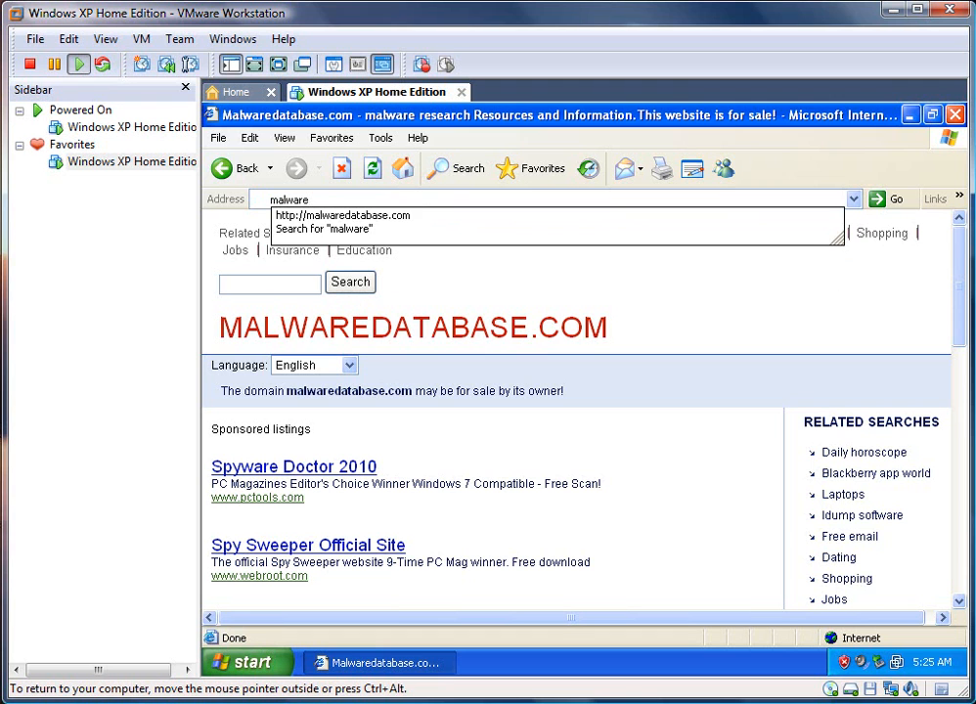
pyautogui.write('domainlist.com')
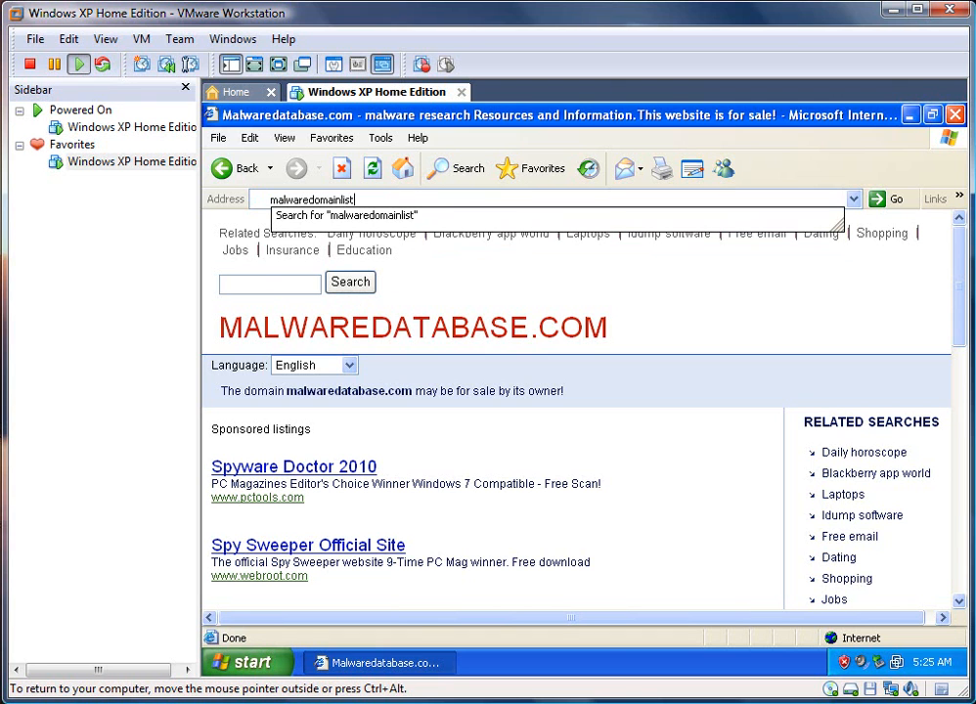
pyautogui.press('Return')
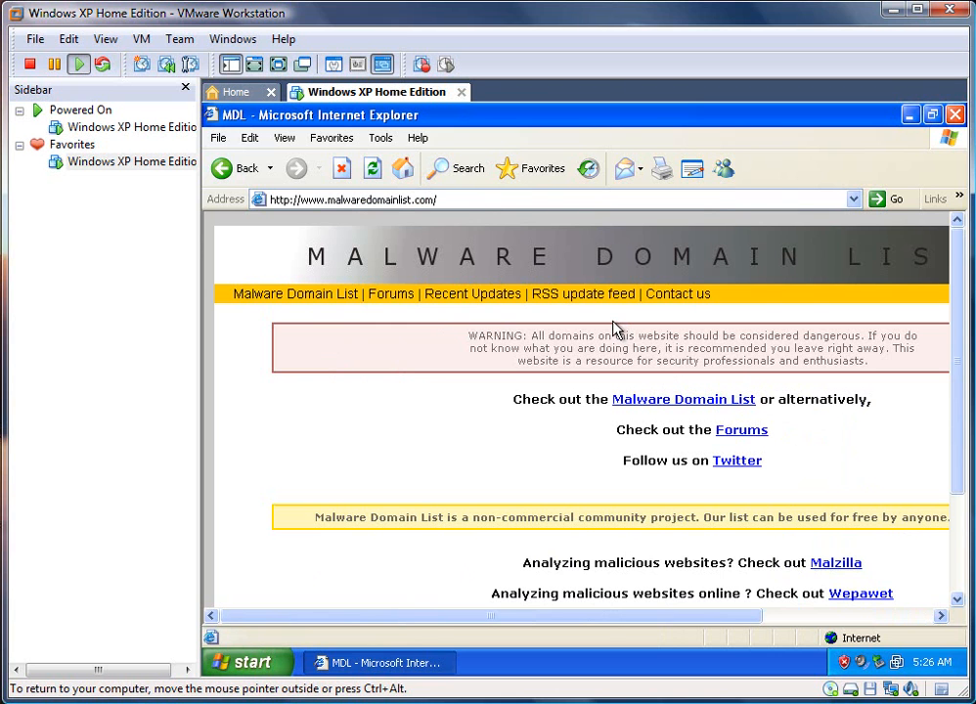
pyautogui.click(493, 307)
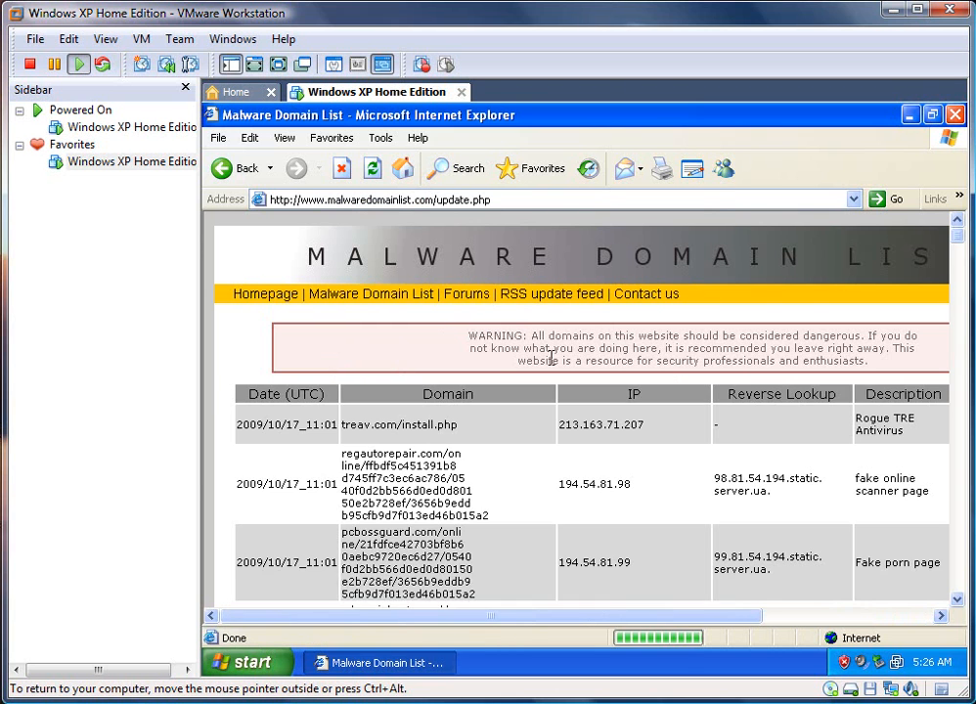
pyautogui.scroll(-2, 782, 382)
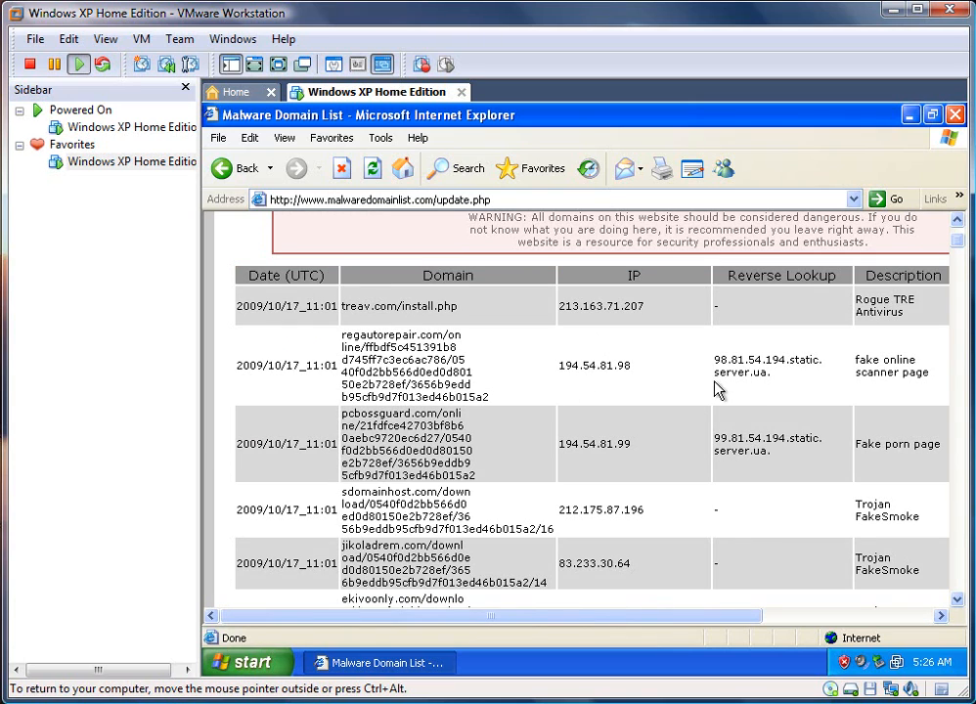
pyautogui.scroll(-7, 717, 389)
pyautogui.scroll(-15, 717, 389)
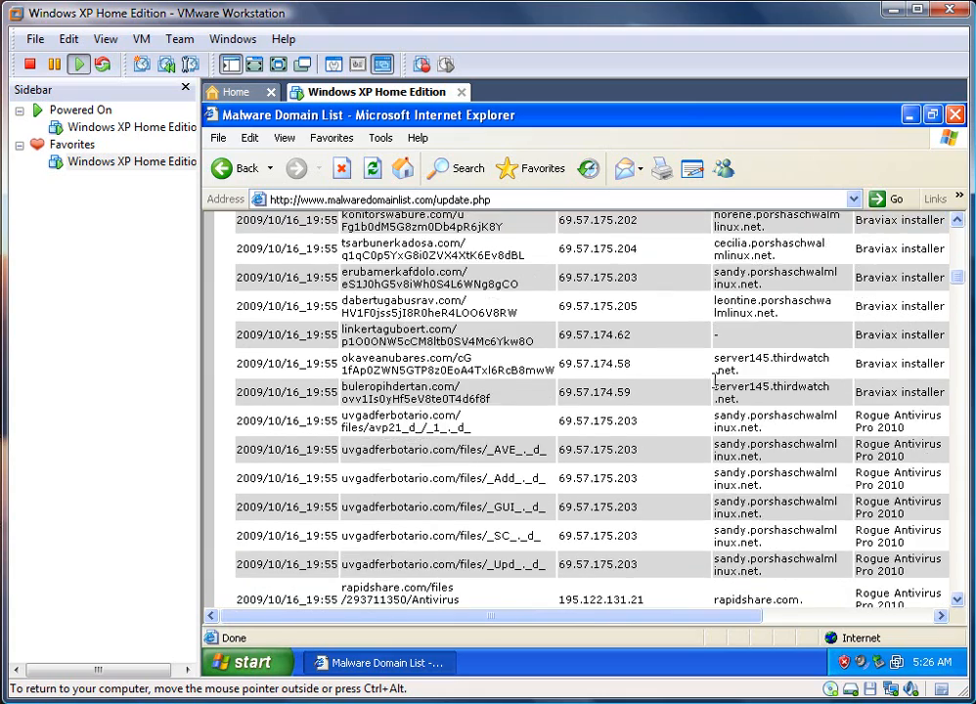
pyautogui.scroll(3, 717, 382)
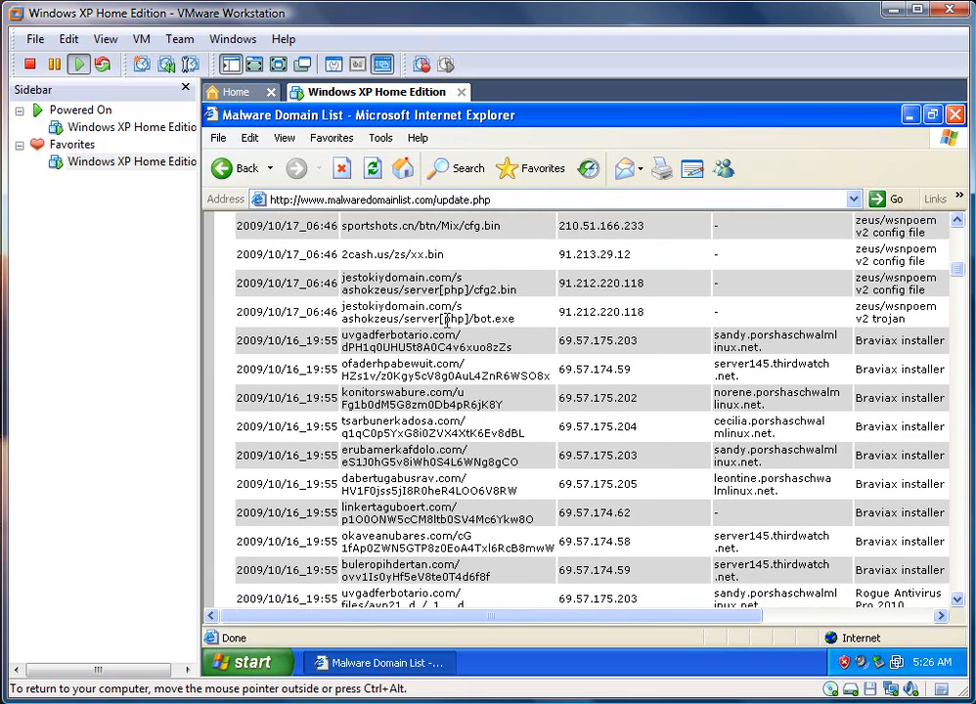
pyautogui.scroll(3, 460, 332)
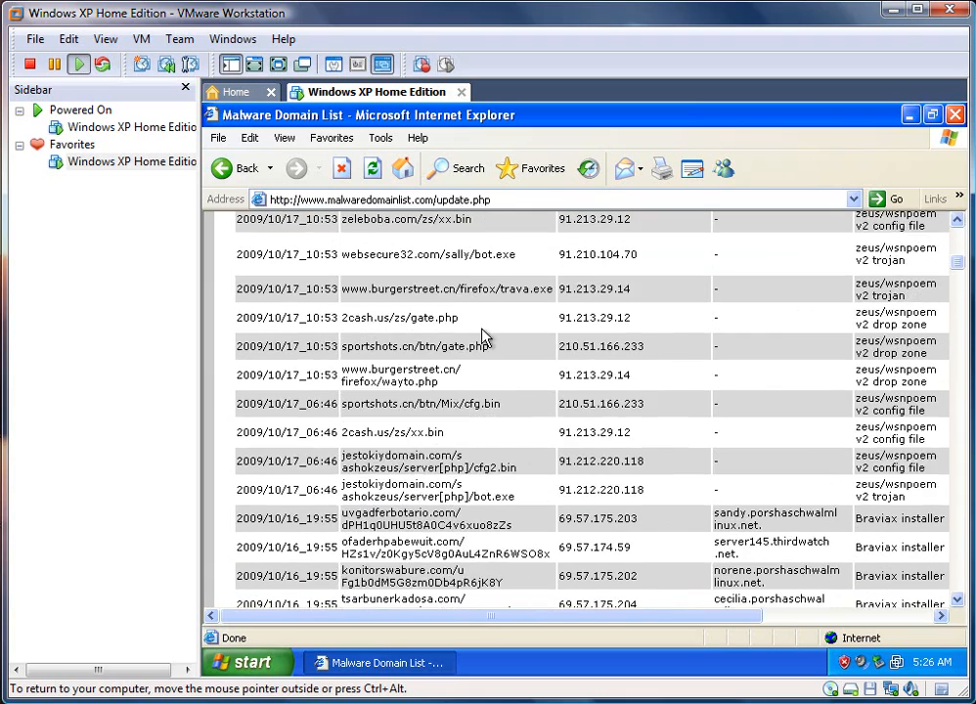
pyautogui.scroll(10, 481, 335)
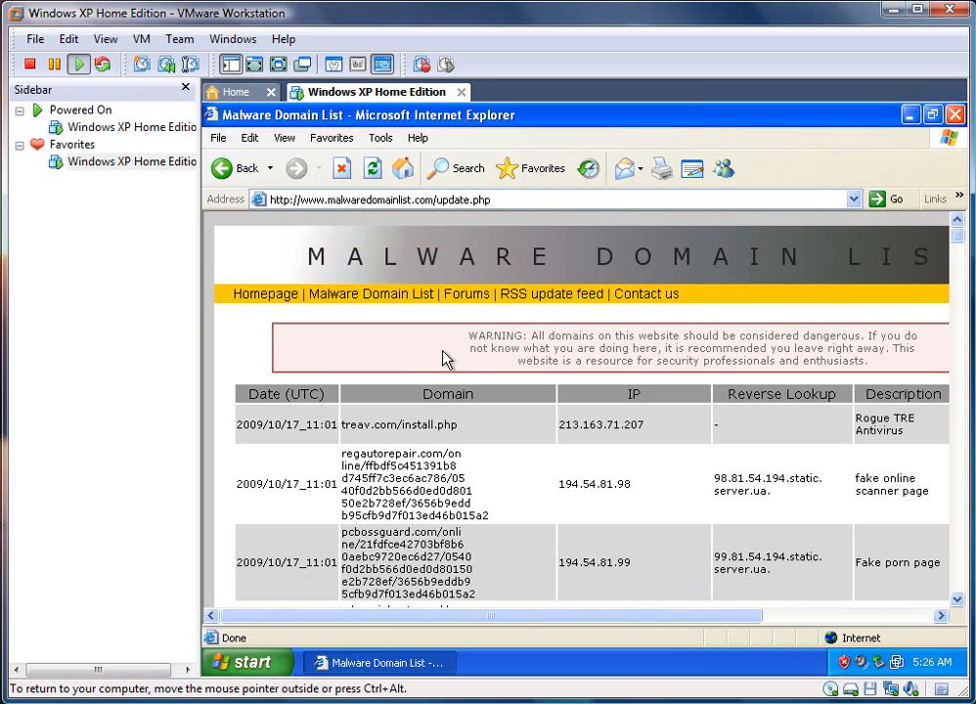
# - Copy the first listed address, treav.com/install.php, load it in the guest browser and run the downloaded setup.exe
pyautogui.tripleClick(424, 425)
pyautogui.hotkey('ctrl', 'c')
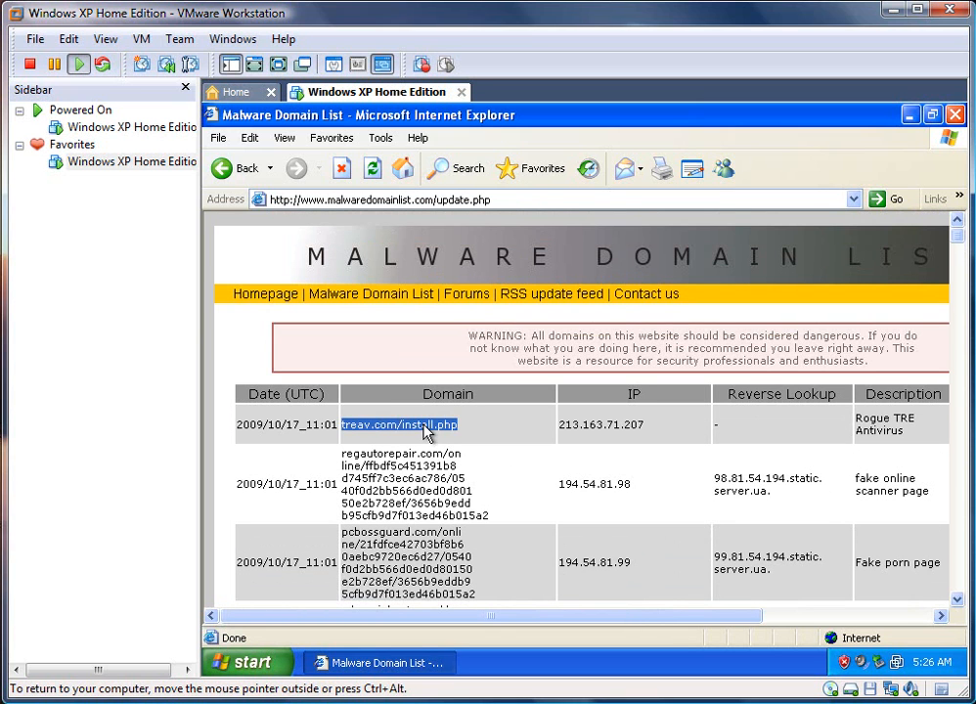
pyautogui.click(436, 200)
pyautogui.hotkey('ctrl', 'v')
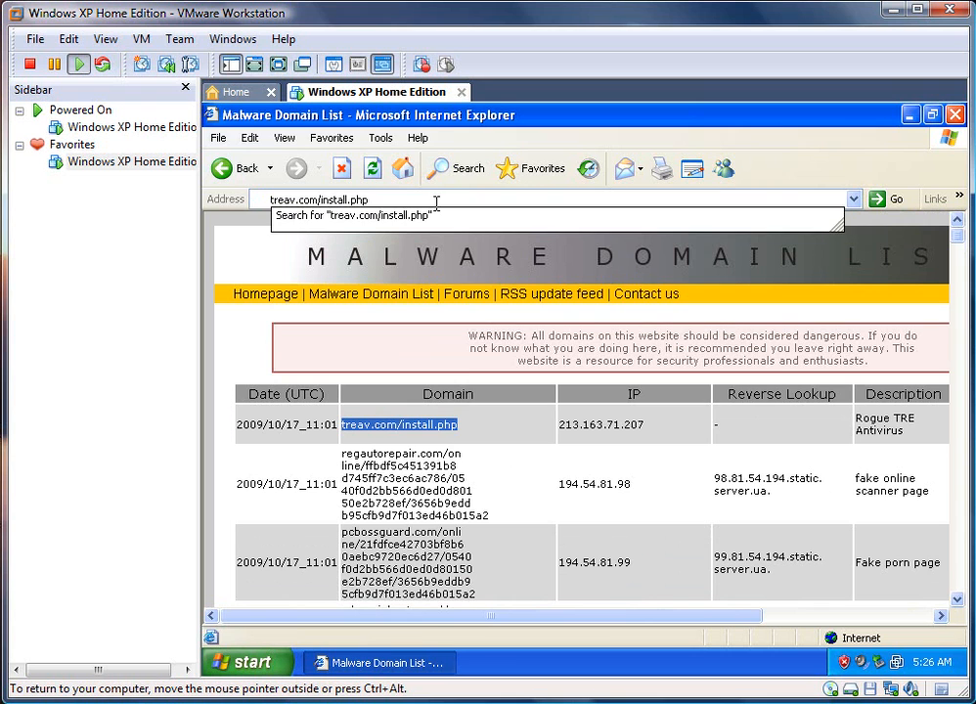
pyautogui.press('Return')
pyautogui.click(557, 401)
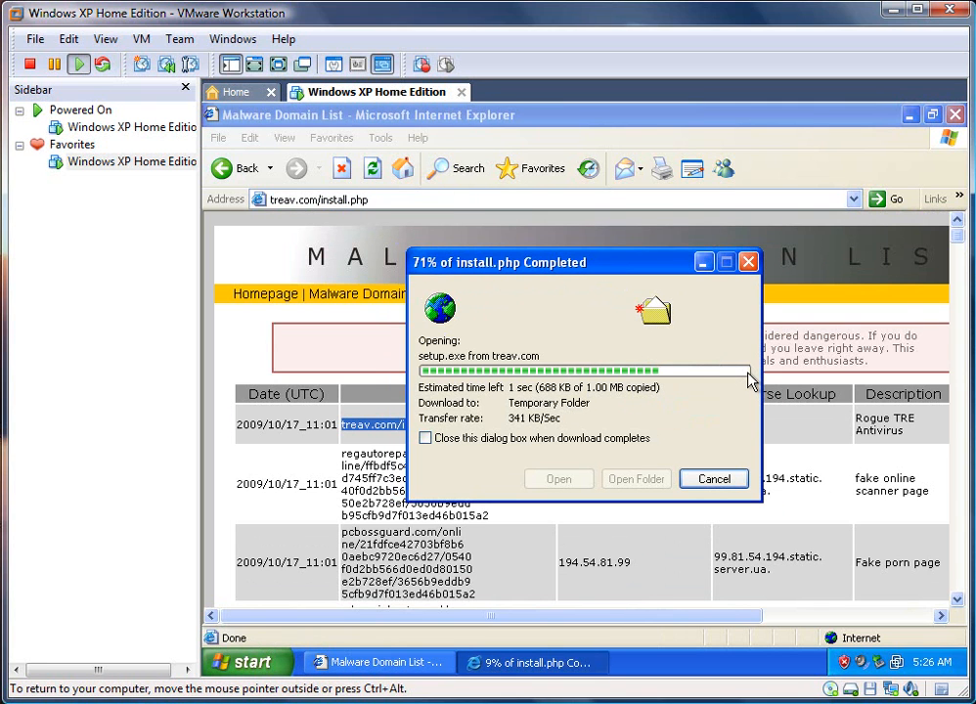
pyautogui.click(687, 417)
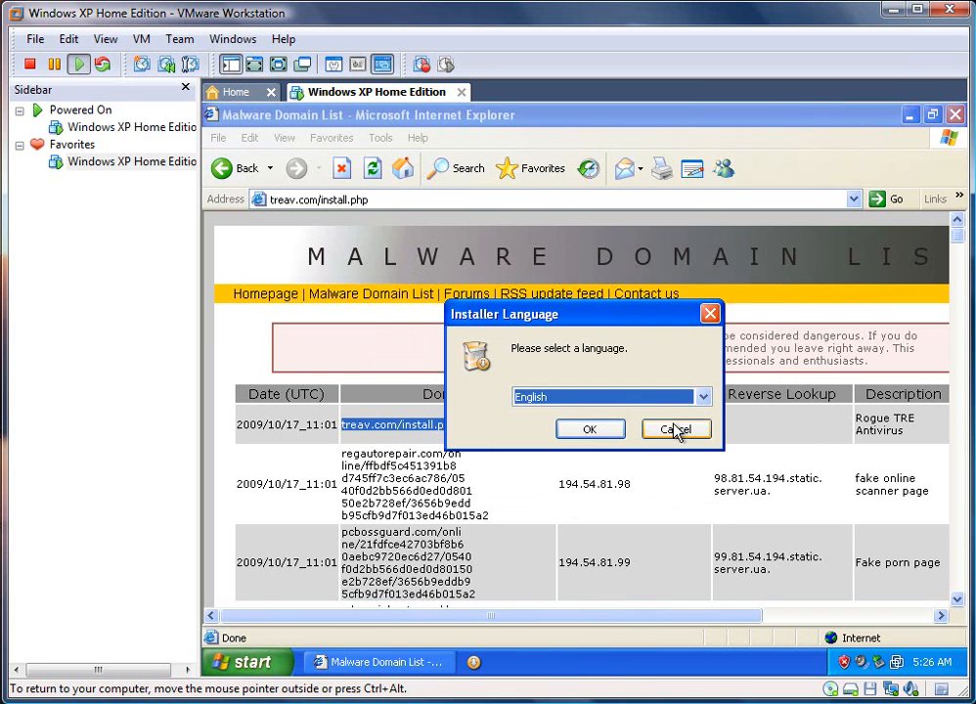
# - Install TRE AntiVirus 2.0.0.1 in the guest with English as the language and the default folder, dismissing its closing message
pyautogui.click(592, 430)
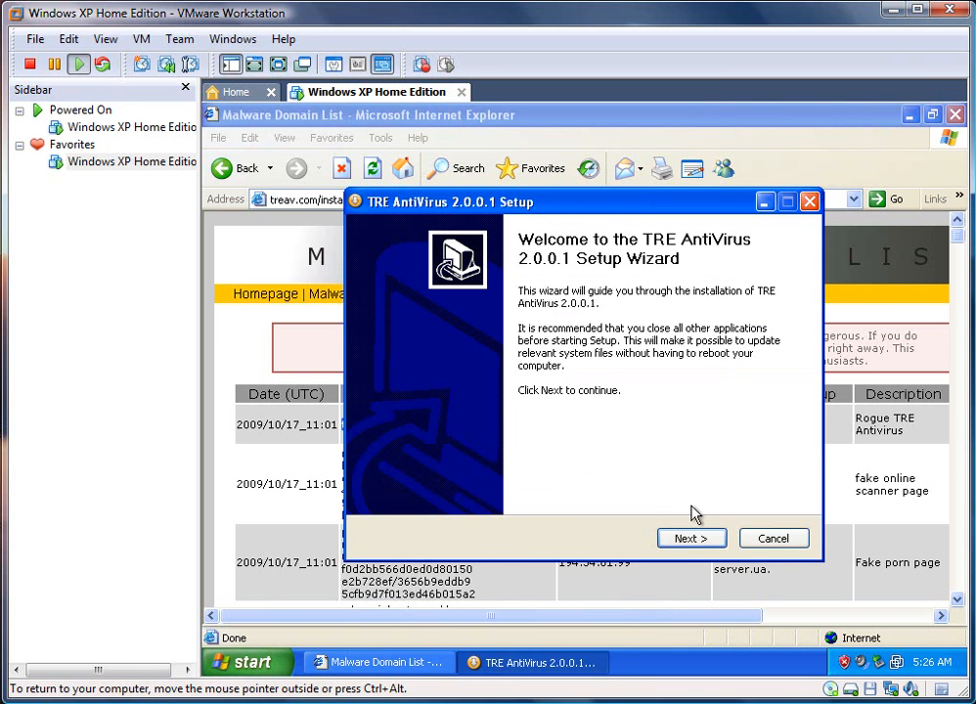
pyautogui.click(700, 544)
pyautogui.click(696, 544)
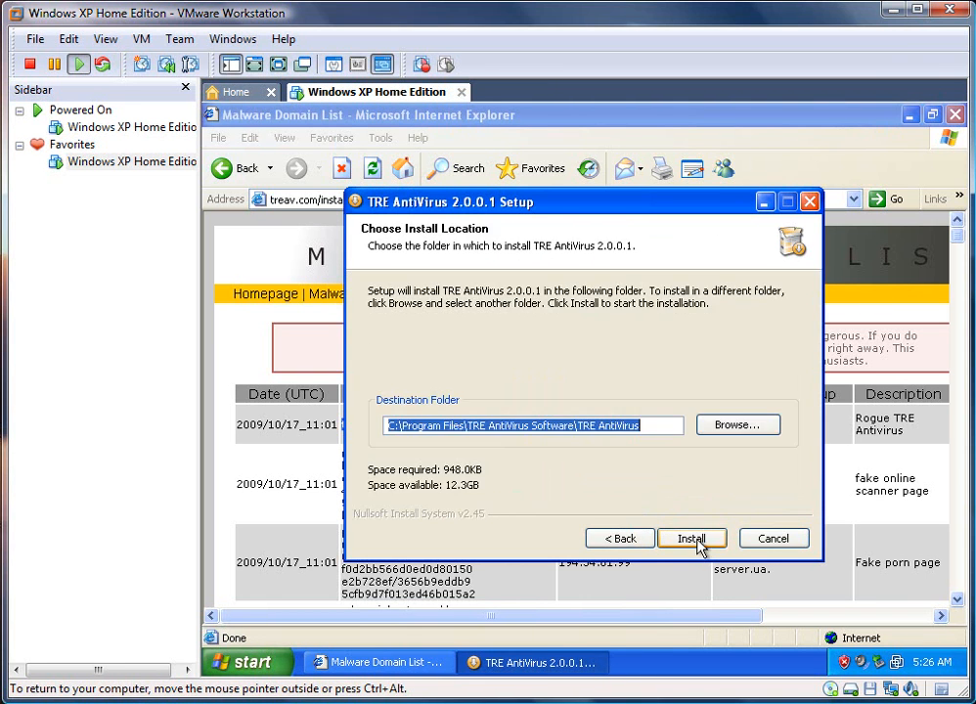
pyautogui.click(694, 540)
pyautogui.click(695, 536)
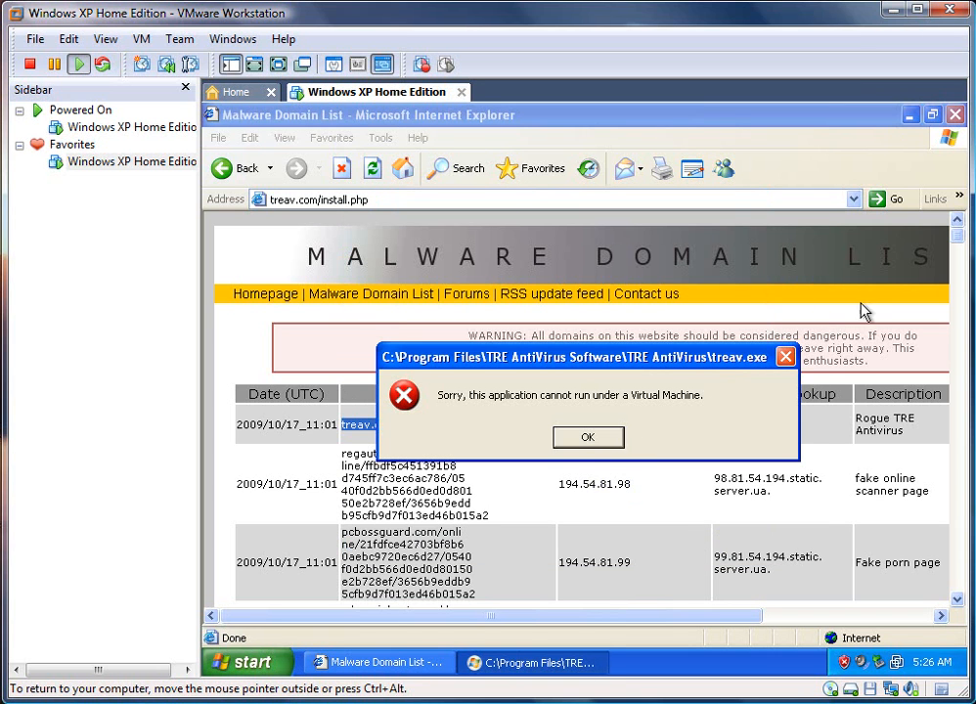
pyautogui.moveTo(675, 362)
pyautogui.mouseDown()
pyautogui.moveTo(587, 257)
pyautogui.moveTo(669, 366)
pyautogui.moveTo(700, 350)
pyautogui.moveTo(686, 349)
pyautogui.moveTo(673, 366)
pyautogui.mouseUp()
pyautogui.click(609, 441)
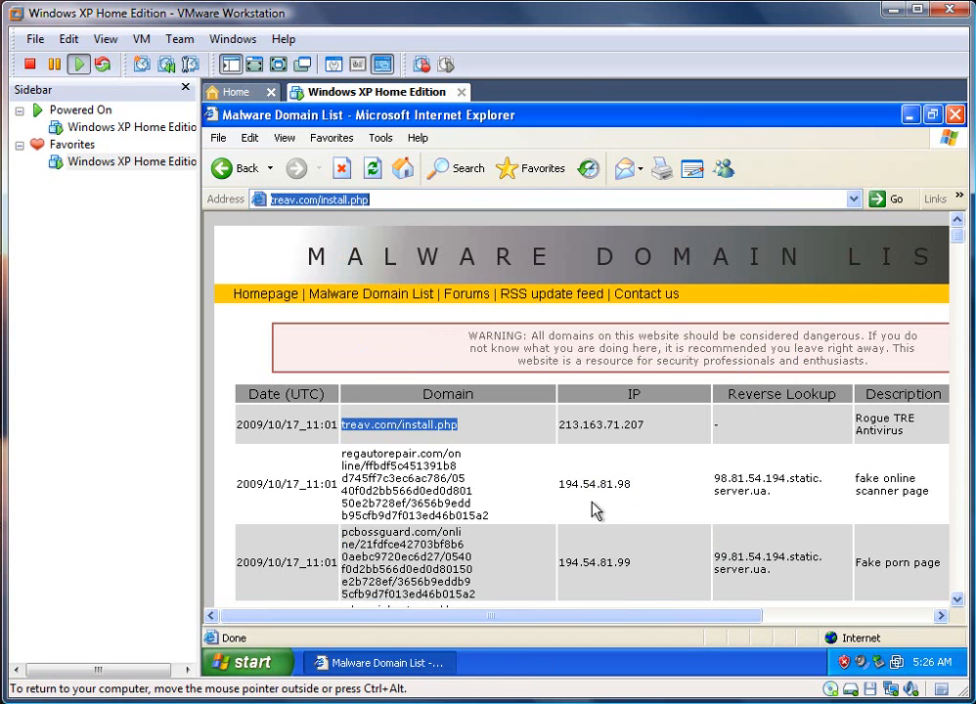
# - Close the guest browser and try to run TRE AntiVirus from its desktop shortcut
pyautogui.click(494, 487)
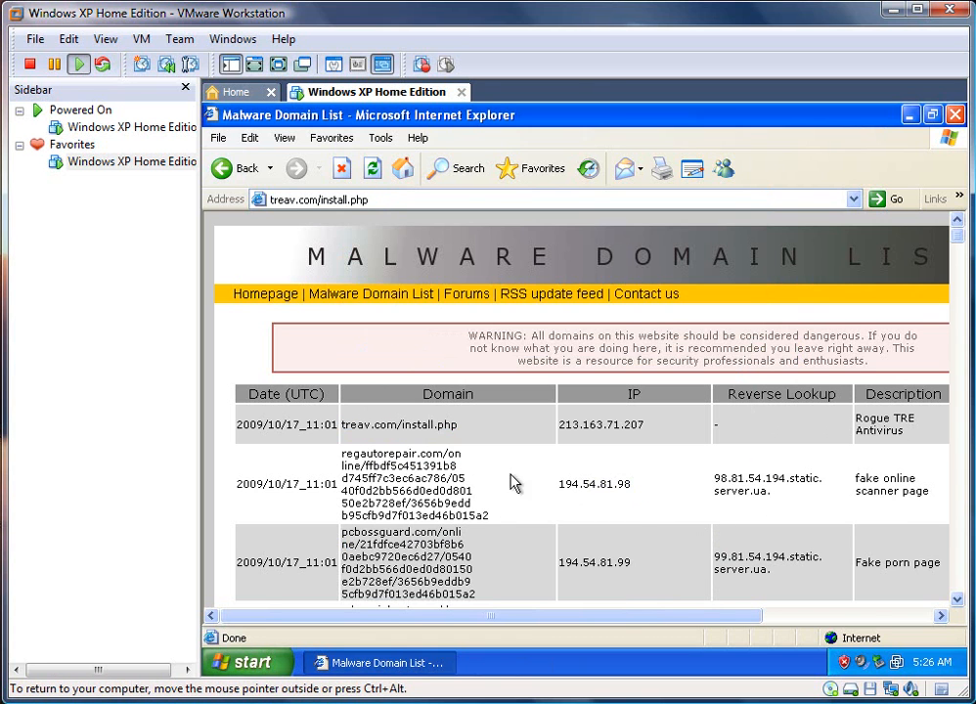
pyautogui.scroll(-3, 498, 460)
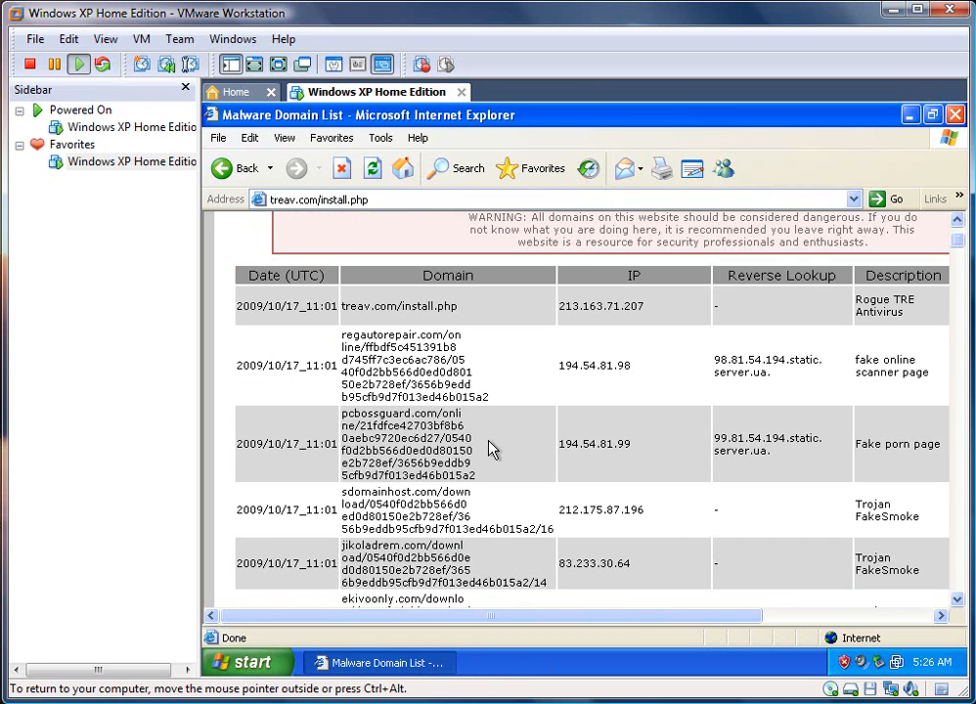
pyautogui.click(955, 114)
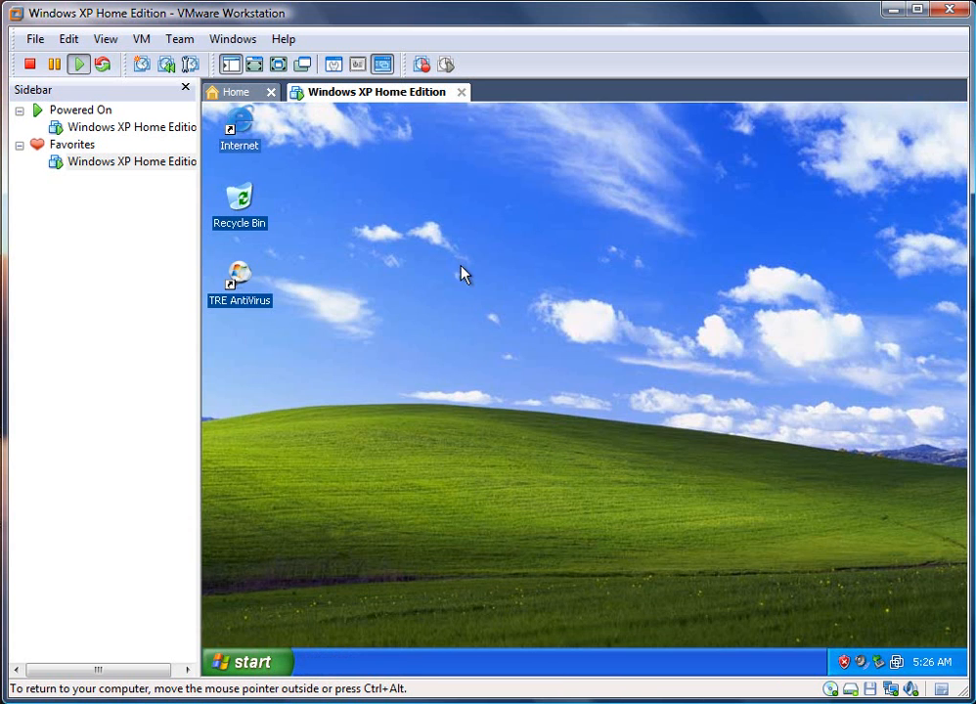
pyautogui.doubleClick(244, 298)
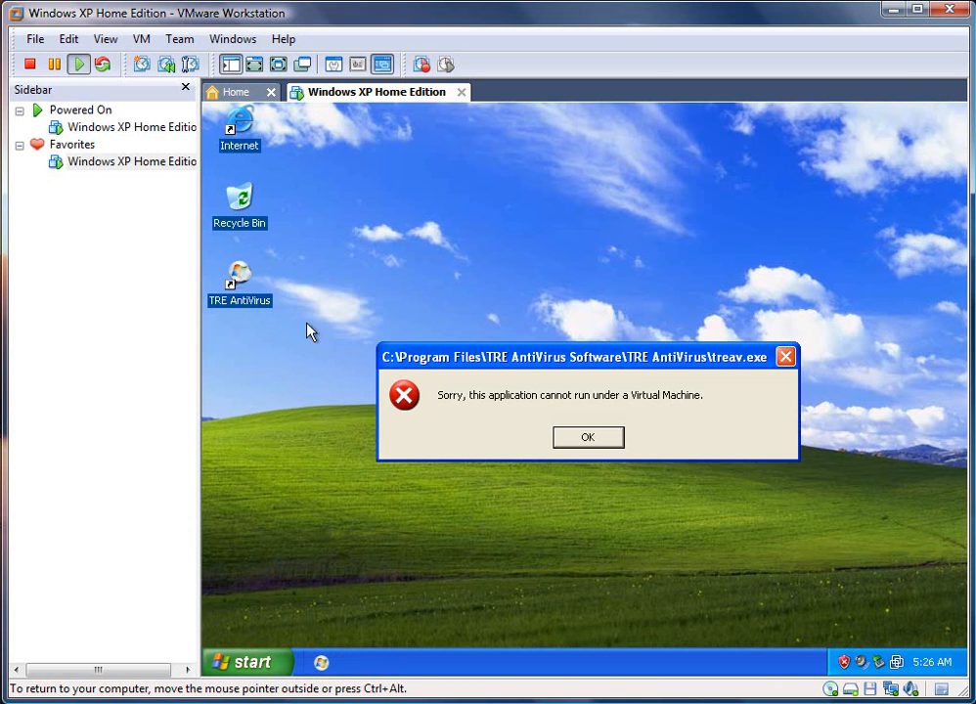
pyautogui.click(586, 438)
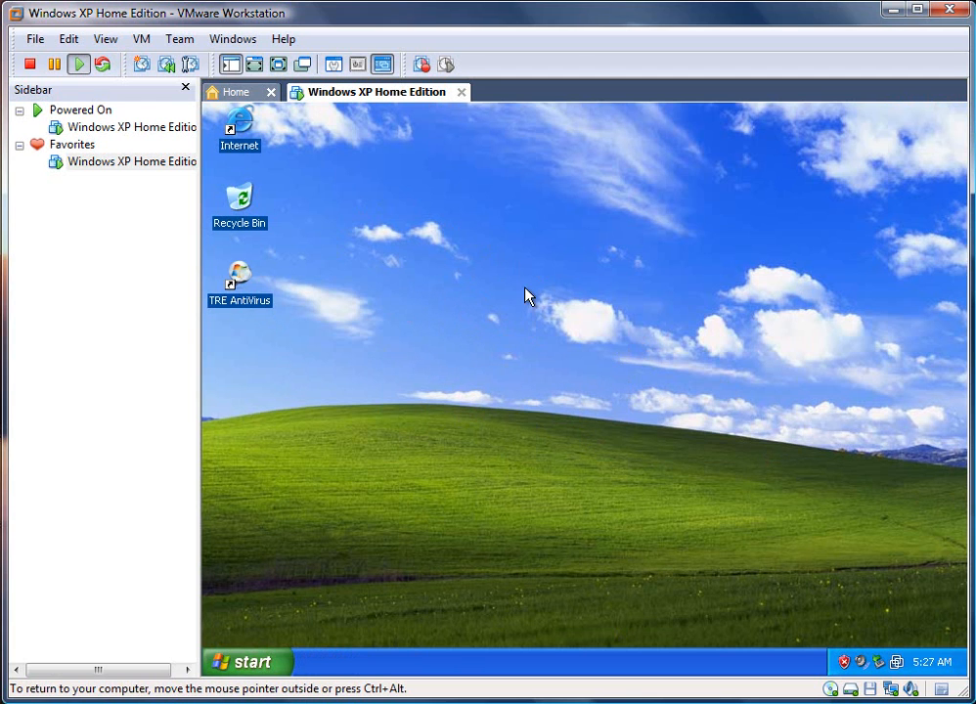
# - Restore the virtual machine to the "Clean No Antivirus" snapshot, discarding its current state
pyautogui.click(143, 41)
pyautogui.moveTo(180, 39)
pyautogui.moveTo(146, 40)
pyautogui.moveTo(190, 142)
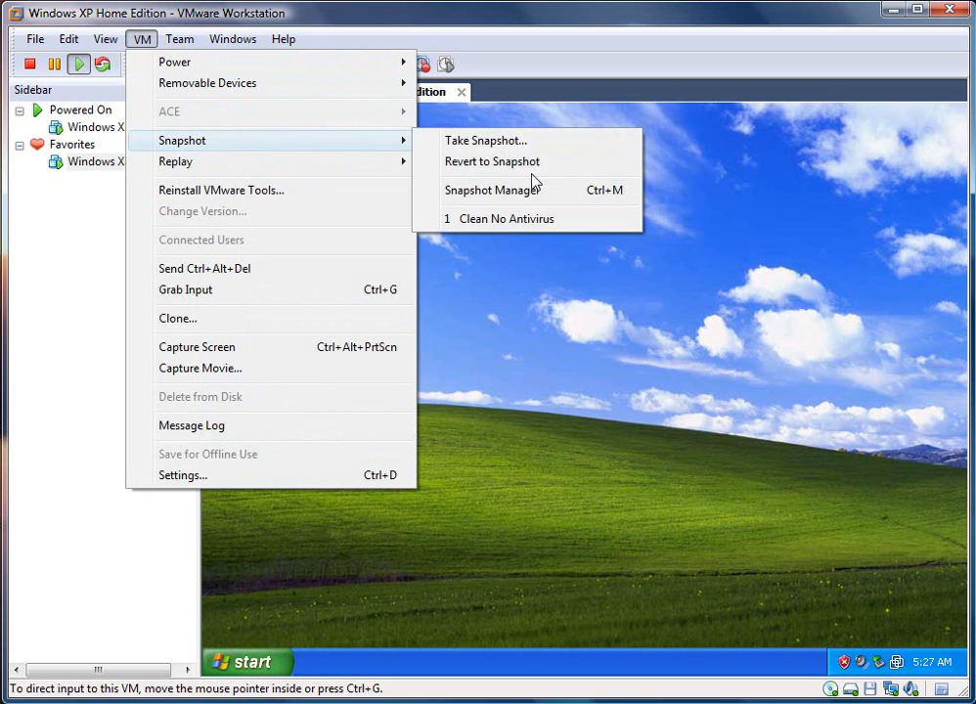
pyautogui.click(536, 219)
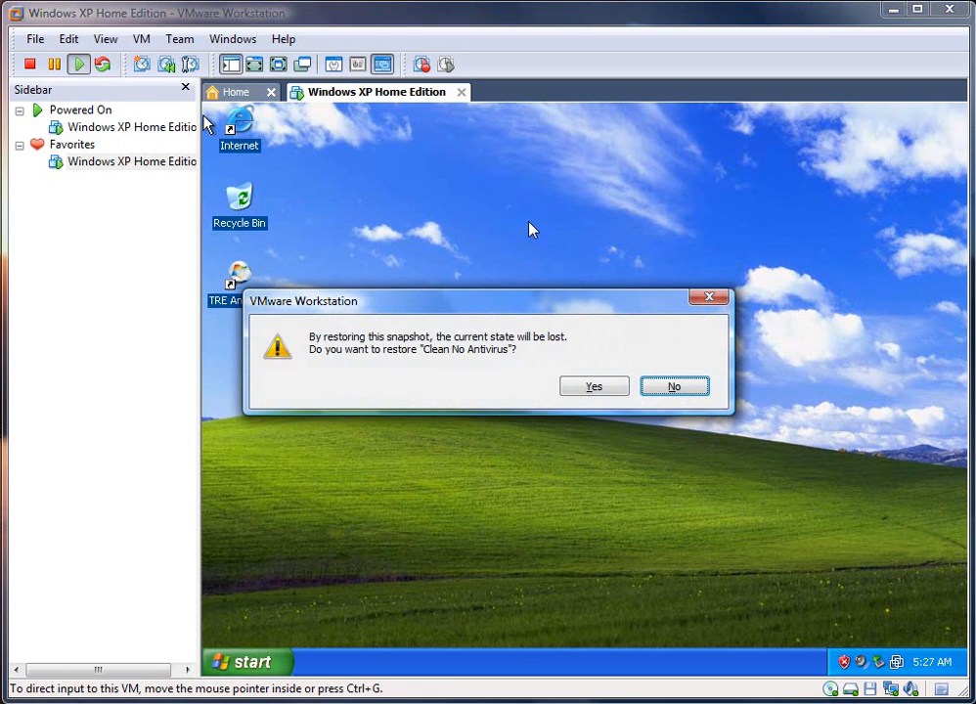
pyautogui.click(592, 387)
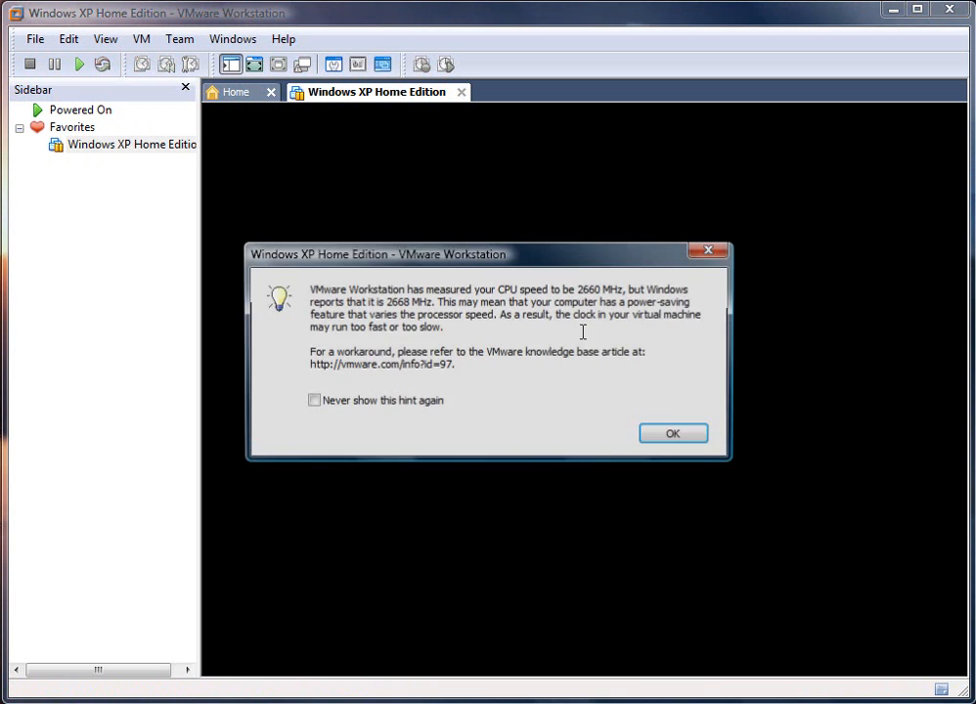
# - Dismiss the CPU speed and Windows XP activation hints, setting both never to be shown again
pyautogui.click(395, 404)
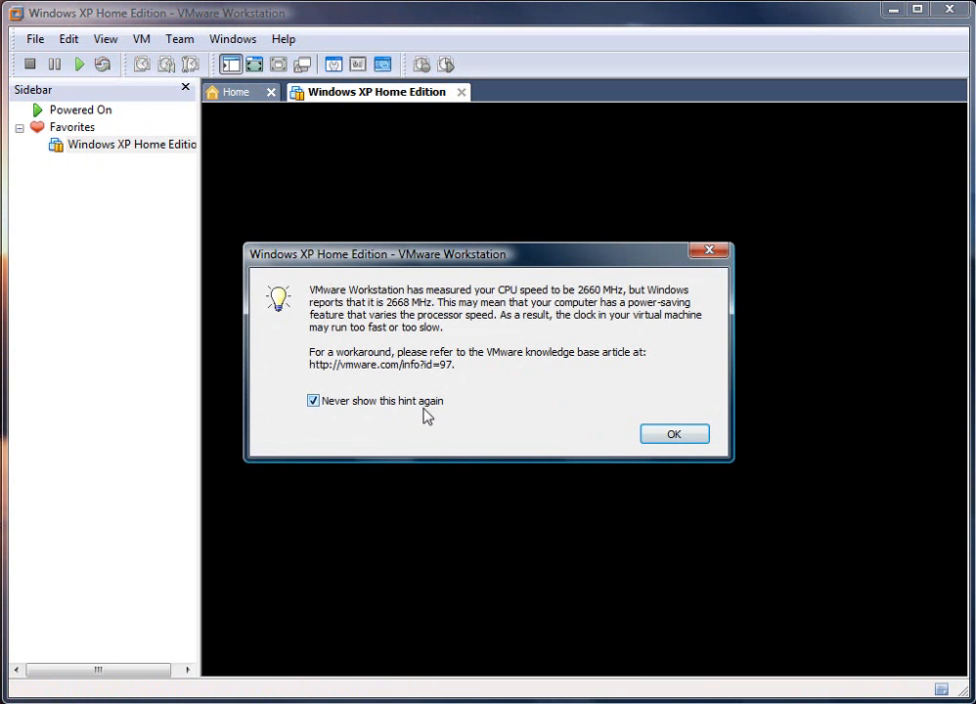
pyautogui.click(684, 438)
pyautogui.click(365, 404)
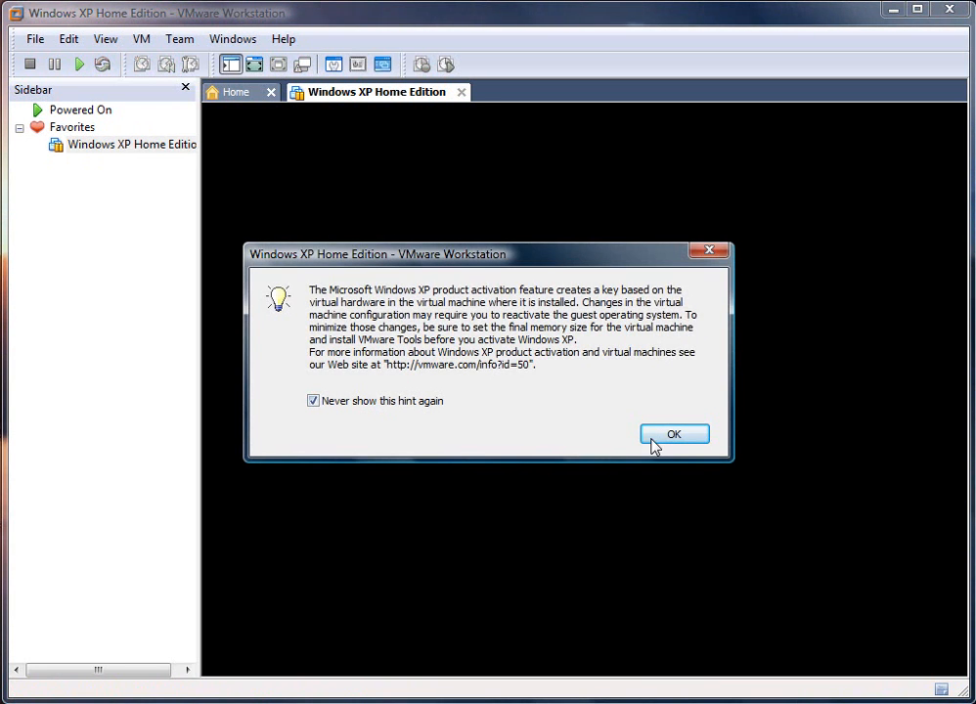
pyautogui.click(653, 438)
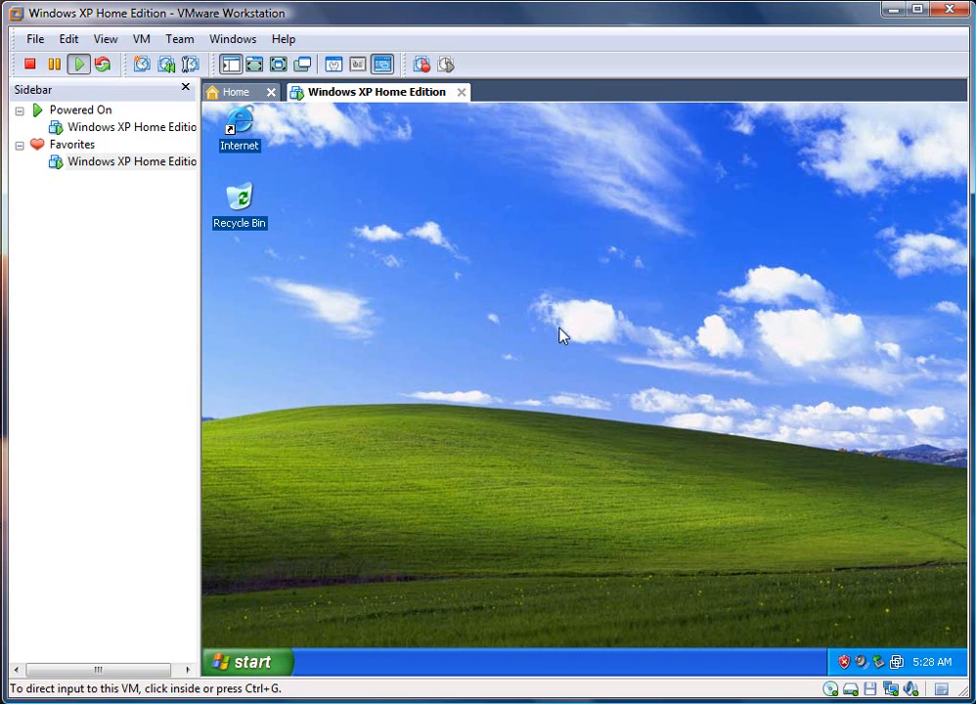
pyautogui.click(592, 315)
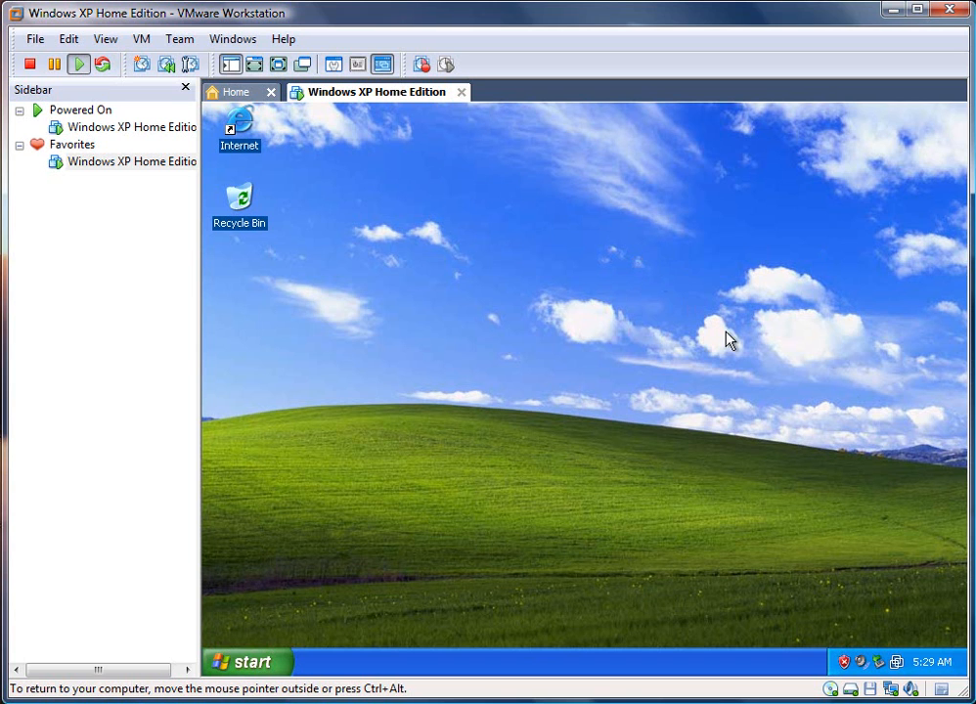
pyautogui.hotkey('ctrl', 'alt')
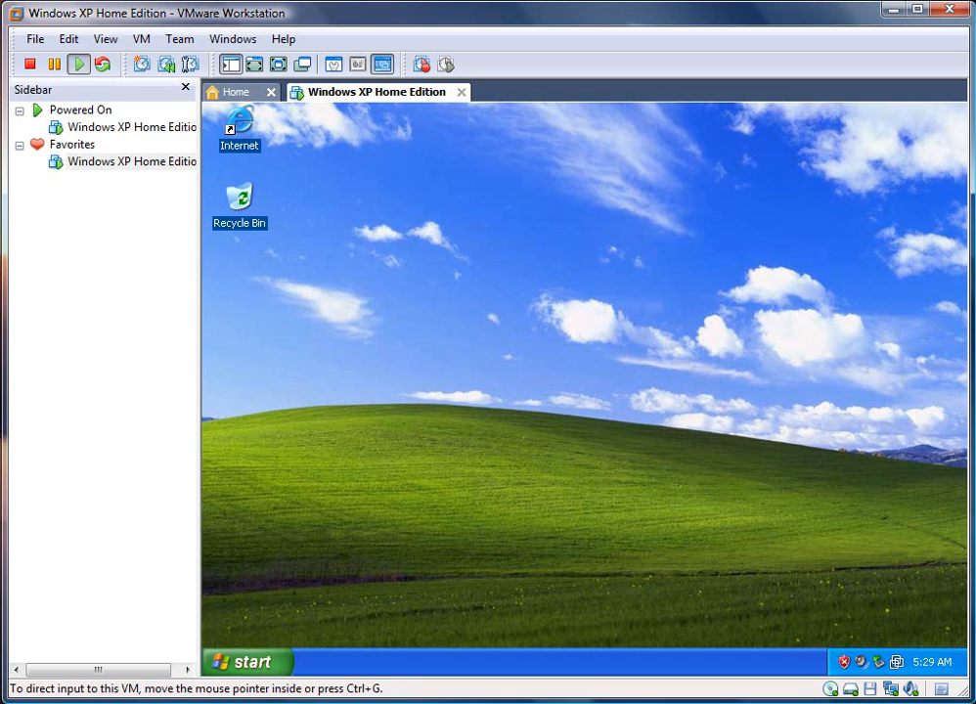